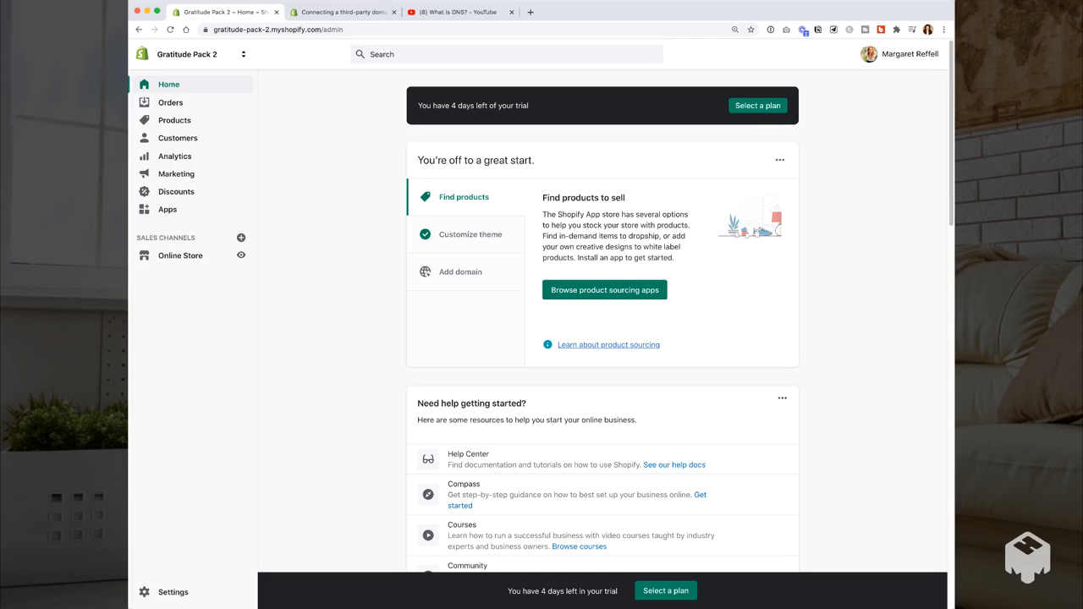
Step: View the live online store and look through its home page down to the footer
left_click(180, 255)
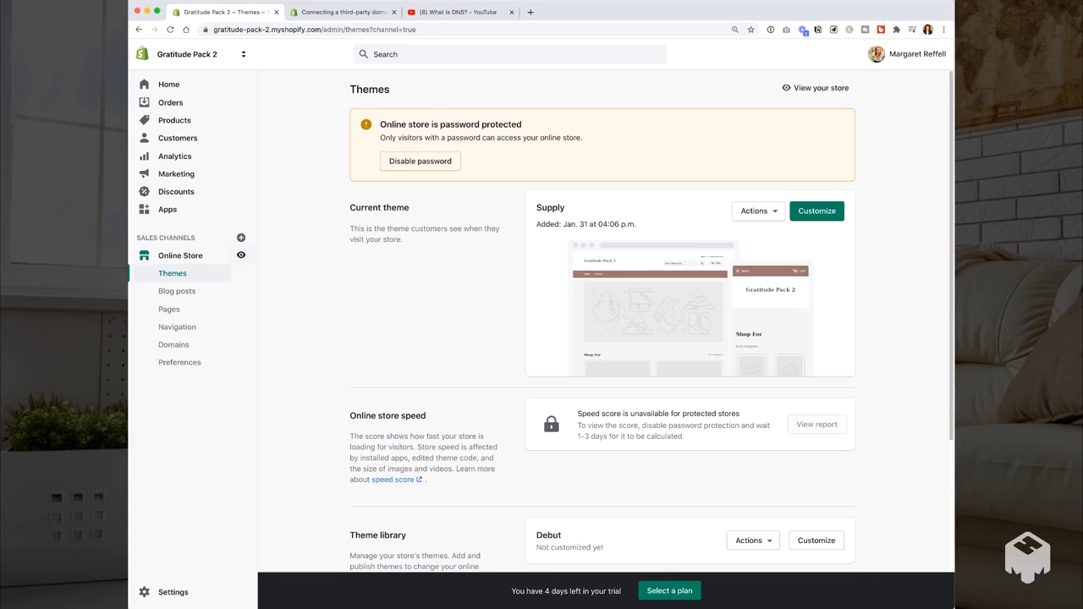
left_click(241, 255)
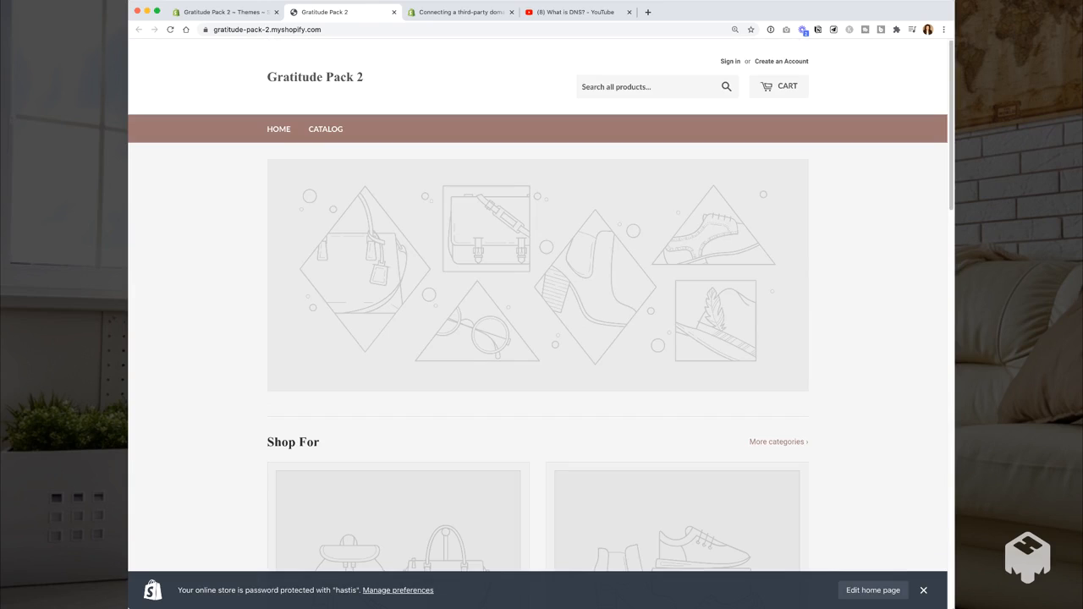
scroll(539, 323, "down", 15)
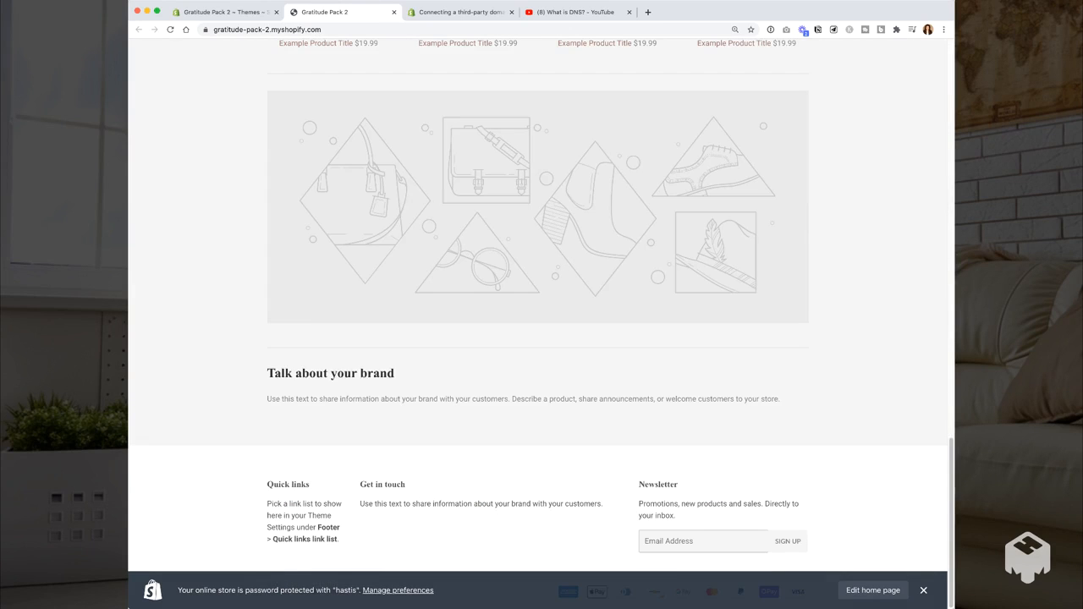
scroll(538, 324, "up", 15)
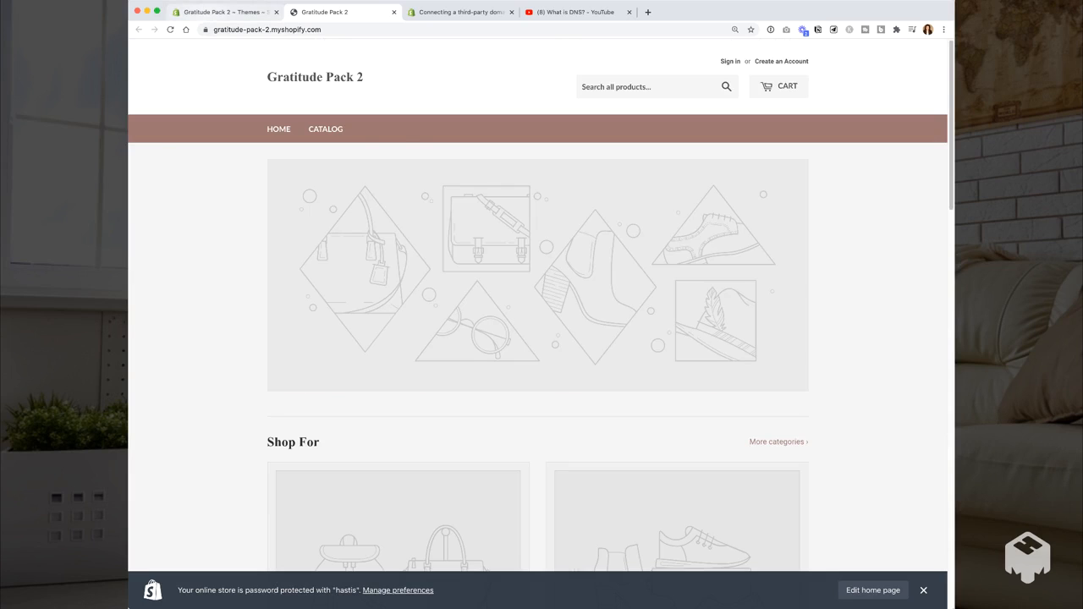
Step: Create a blog post titled "Blog Post 1" with the Lorem Ipsum sections "What is Lorem Ipsum?" and "Why do we use it?" as content
left_click(224, 11)
left_click(176, 291)
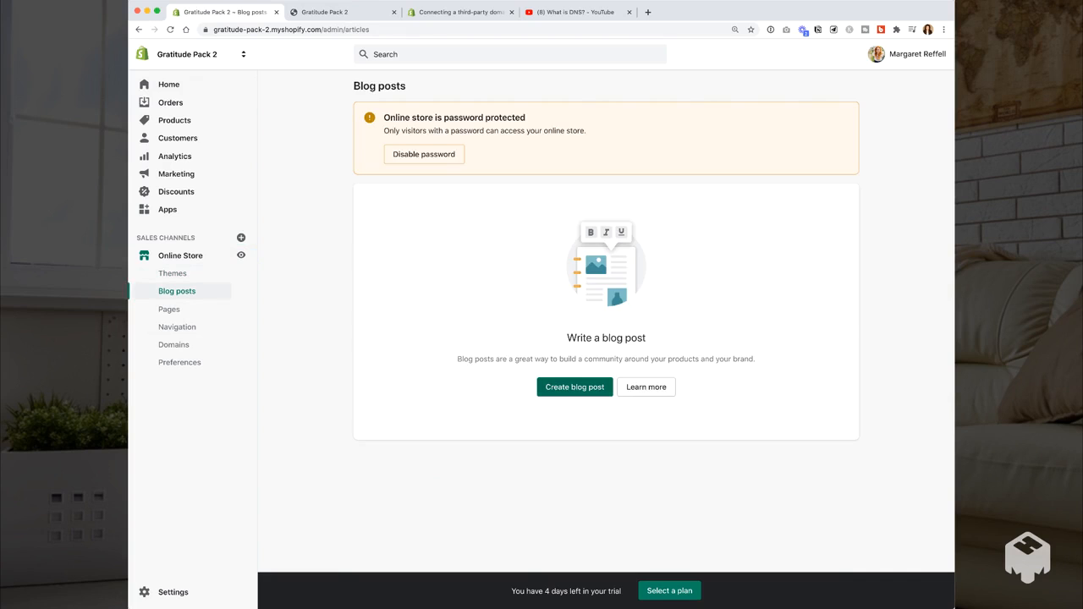
left_click(574, 387)
type("B")
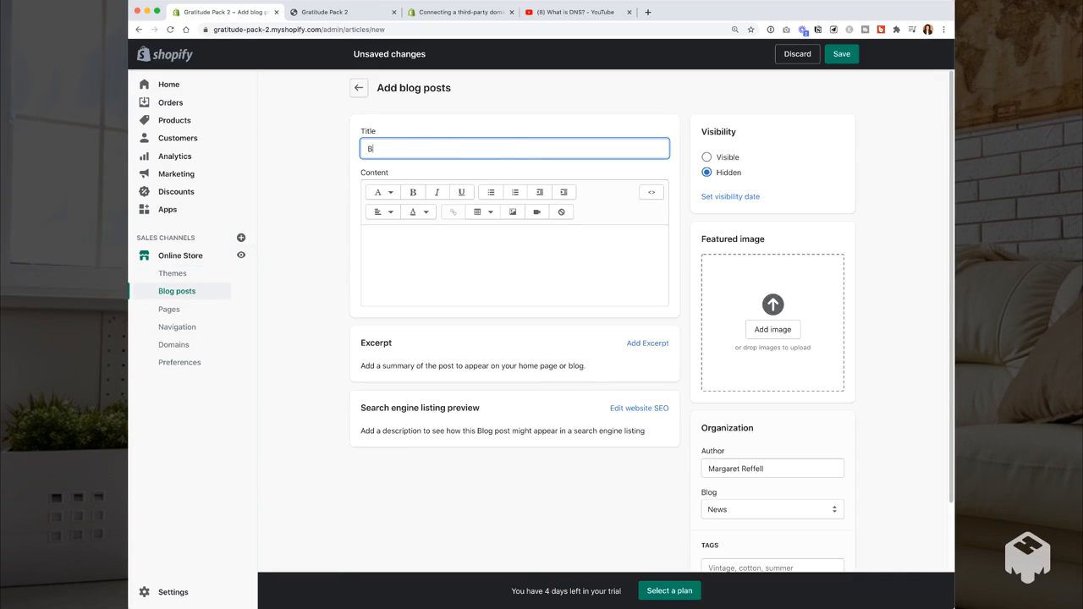
key("BackSpace")
type("Blog Post 1")
left_click(367, 235)
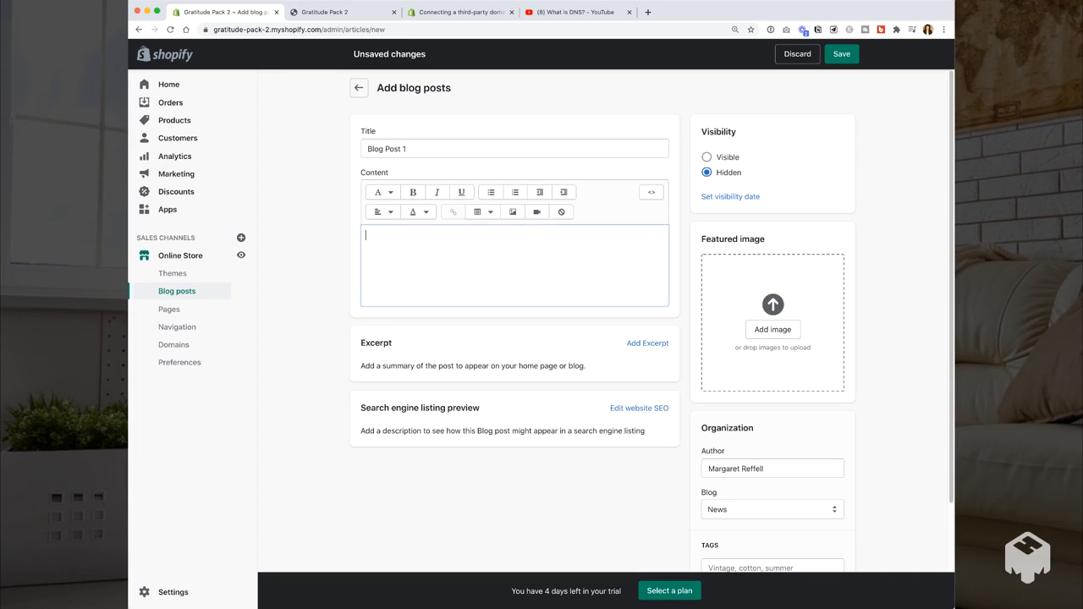
type("What is Lorem Ipsum? Lorem Ipsum is simply dummy text of the printing and typesetting industry. Lorem Ipsum has been the industry's standard dummy text ever since the 1500s, when an unknown printer took a galley of type and scrambled it to make a type specimen book. It has survived not only five centuries, but also the leap into electronic typesetting, remaining essentially unchanged. It was popularised in the 1960s with the release of Letraset sheets containing Lorem Ipsum passages, and more recently with desktop publishing software like Aldus PageMaker including versions of Lorem Ipsum. Why do we use it? It is a long established fact that a reader will be distracted by the readable content of a page when looking at its layout. The point of using Lorem Ipsum is that it has a more-or-less normal distribution of letters, as opposed to using 'Content here, content here', making it look like readable English. Many desktop publishing packages and web page editors now use Lorem Ipsum as their default model text, and a search for 'lorem ipsum' will uncover many web sites still in their infancy. Various versions have evolved over the years, sometimes by accident, sometimes on purpose (injected humour and the like).")
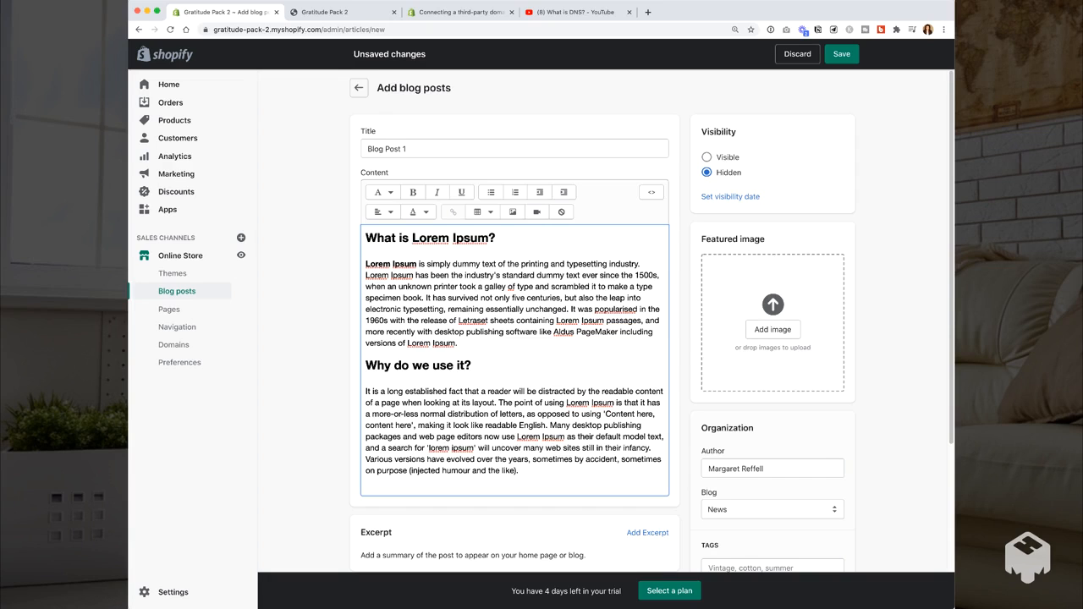
Step: Schedule the blog post to become visible on 2021-02-09 at 7:00 p.m
left_click(731, 196)
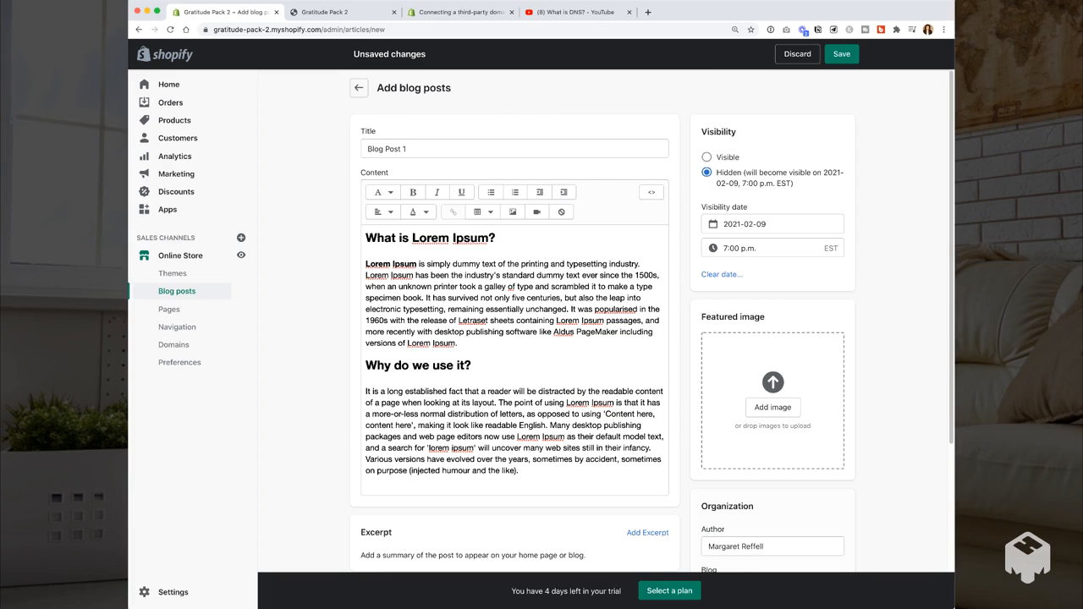
scroll(606, 339, "down", 2)
scroll(606, 338, "up", 2)
scroll(606, 339, "down", 2)
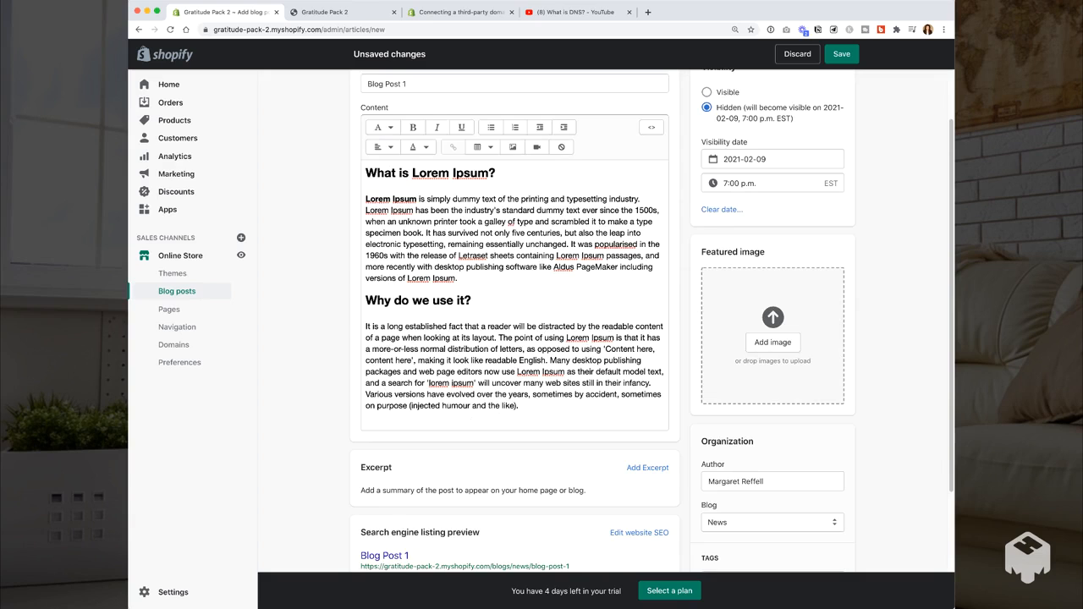
Step: Keep the post in the News blog and add the excerpt "Excerpt Blog 1"
scroll(606, 322, "down", 3)
left_click(773, 416)
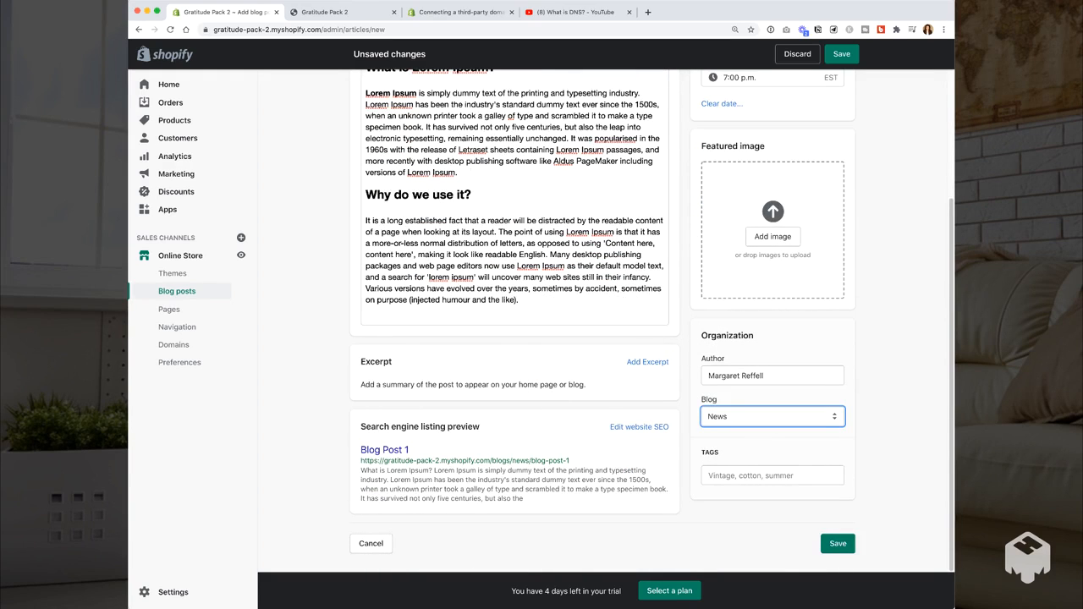
left_click(895, 416)
left_click(647, 362)
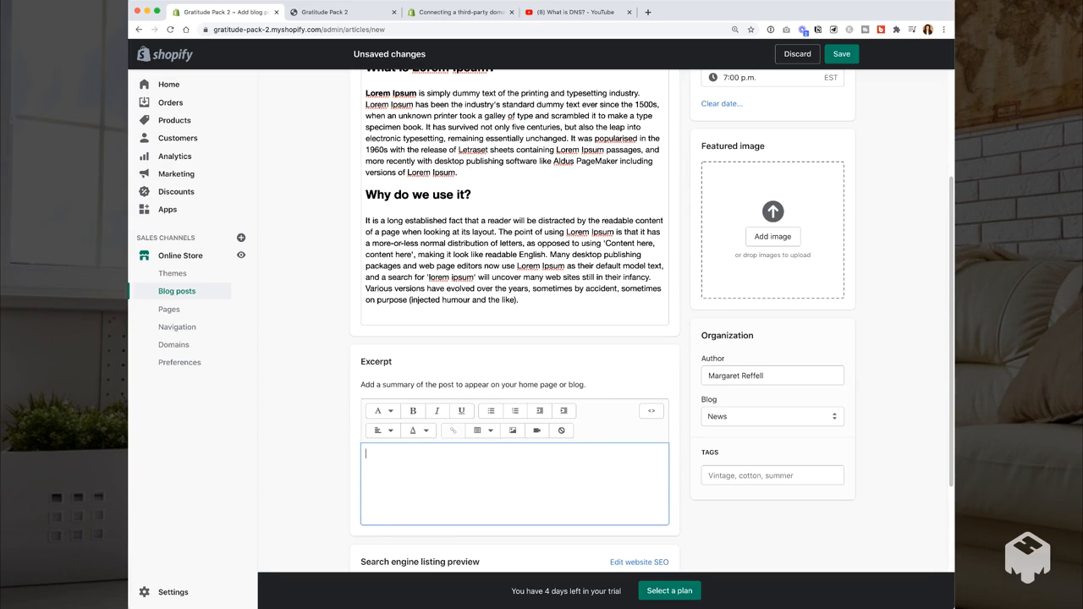
type("Excerpt Blog 1")
Step: Review the blog post's content, excerpt, organization settings and search engine listing preview
scroll(558, 322, "up", 3)
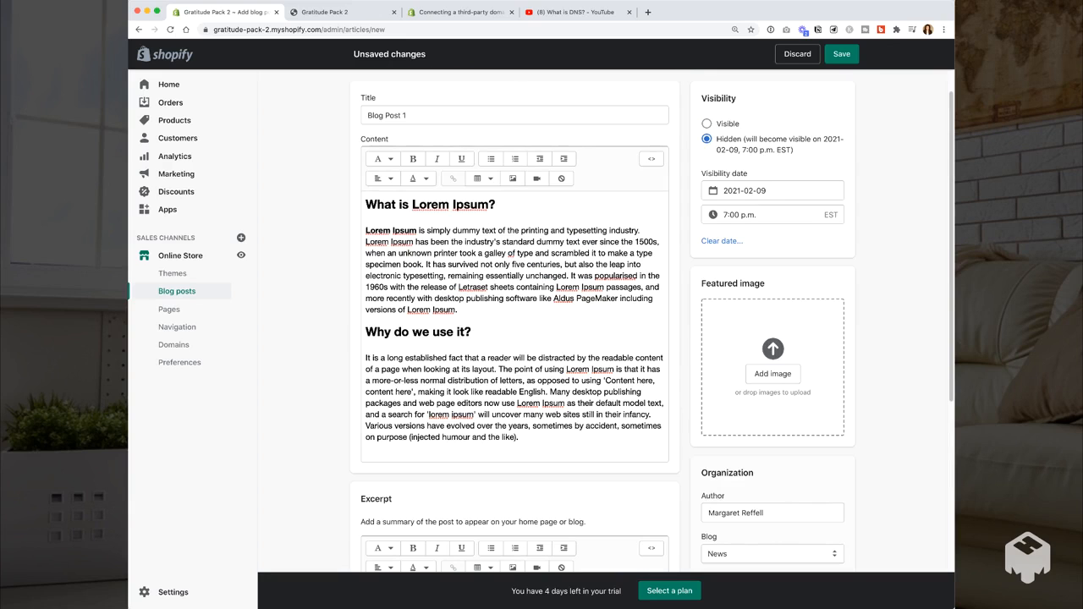
scroll(514, 322, "down", 3)
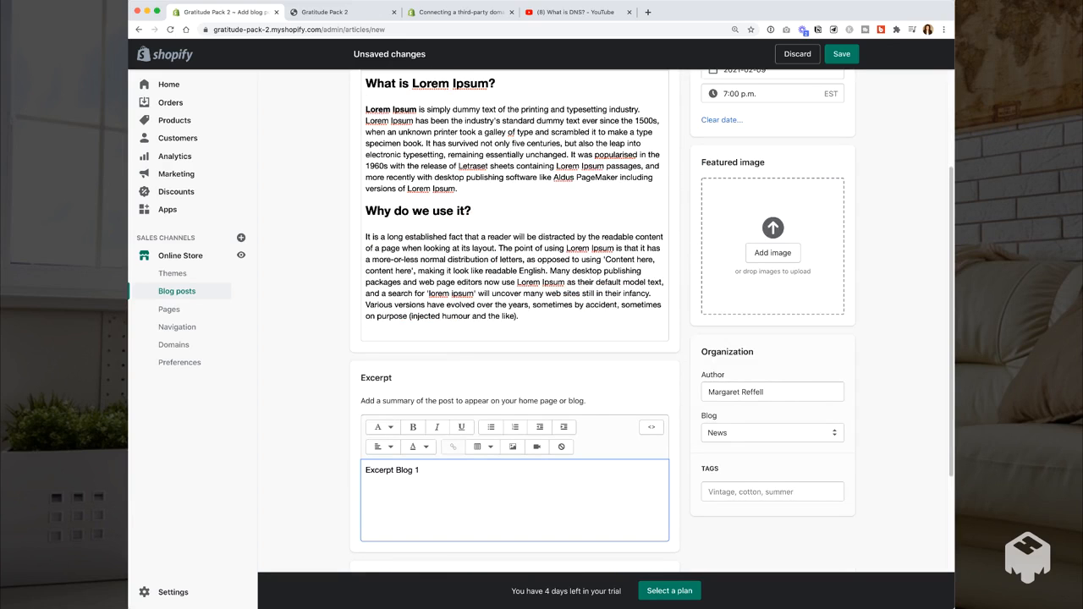
left_click(511, 133)
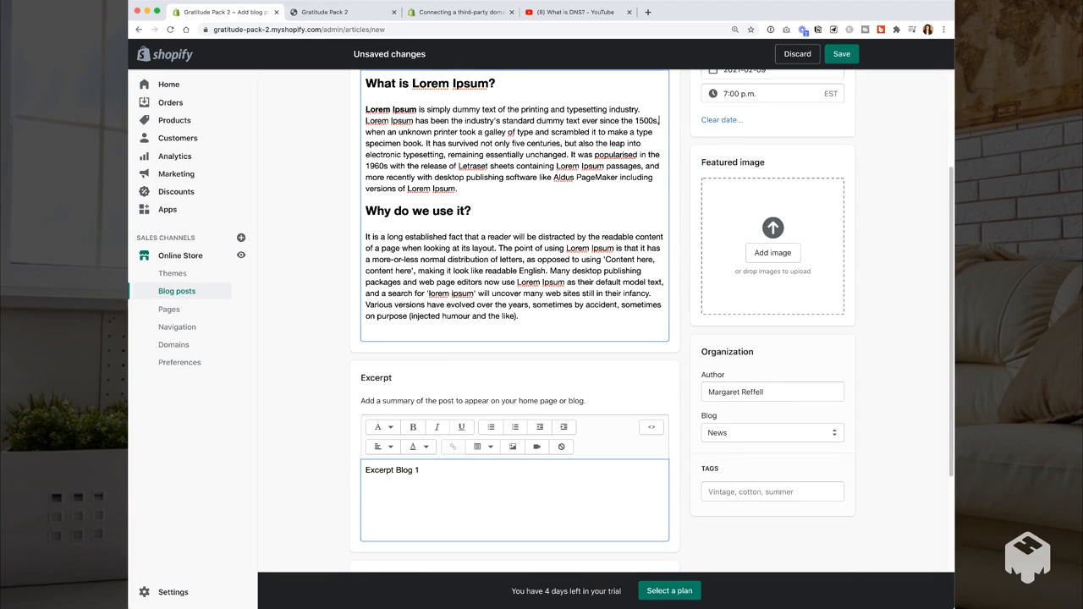
scroll(515, 322, "down", 3)
left_click(772, 391)
left_click(772, 465)
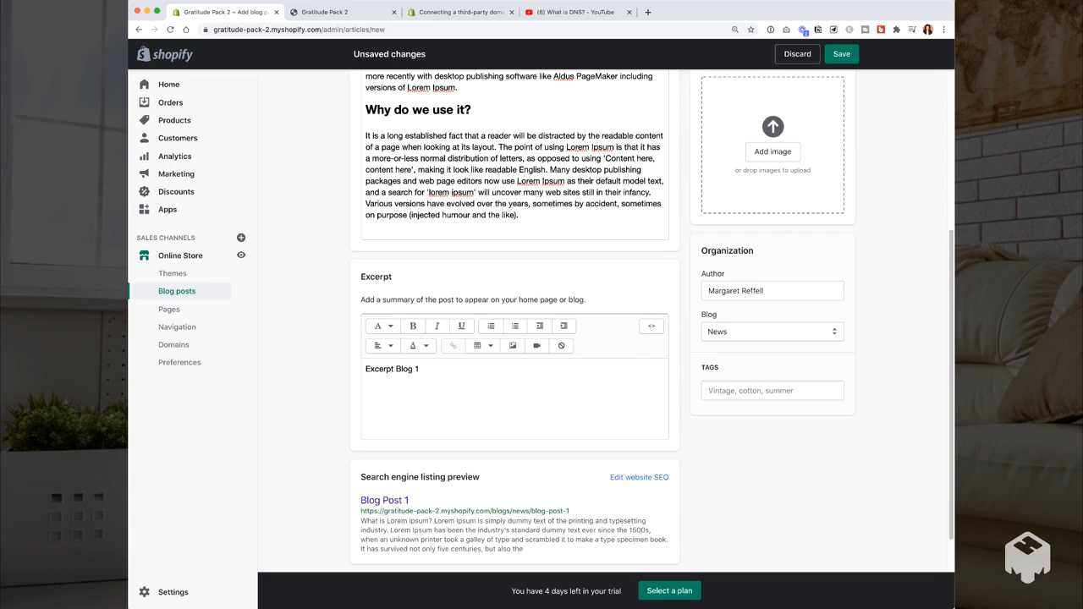
scroll(652, 321, "down", 2)
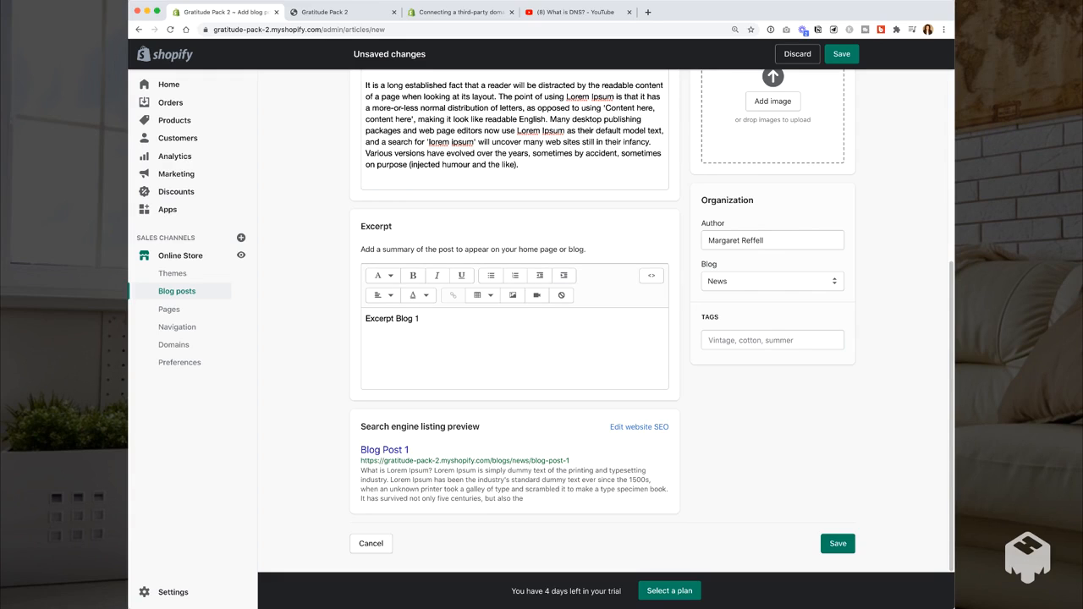
scroll(541, 338, "up", 5)
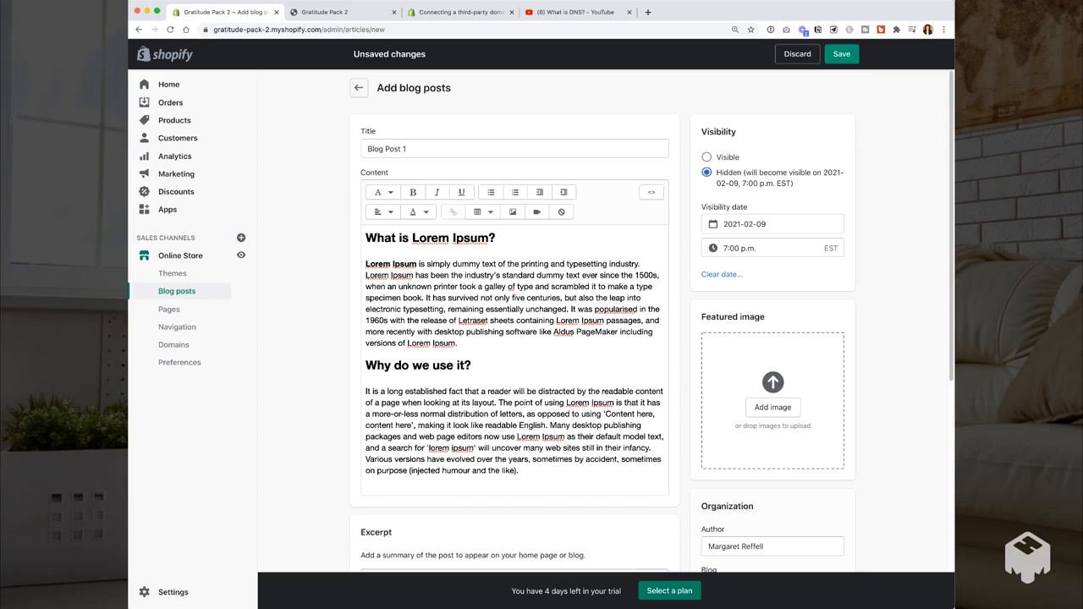
Step: Save the blog post, set its visibility to Visible and save that change
left_click(842, 54)
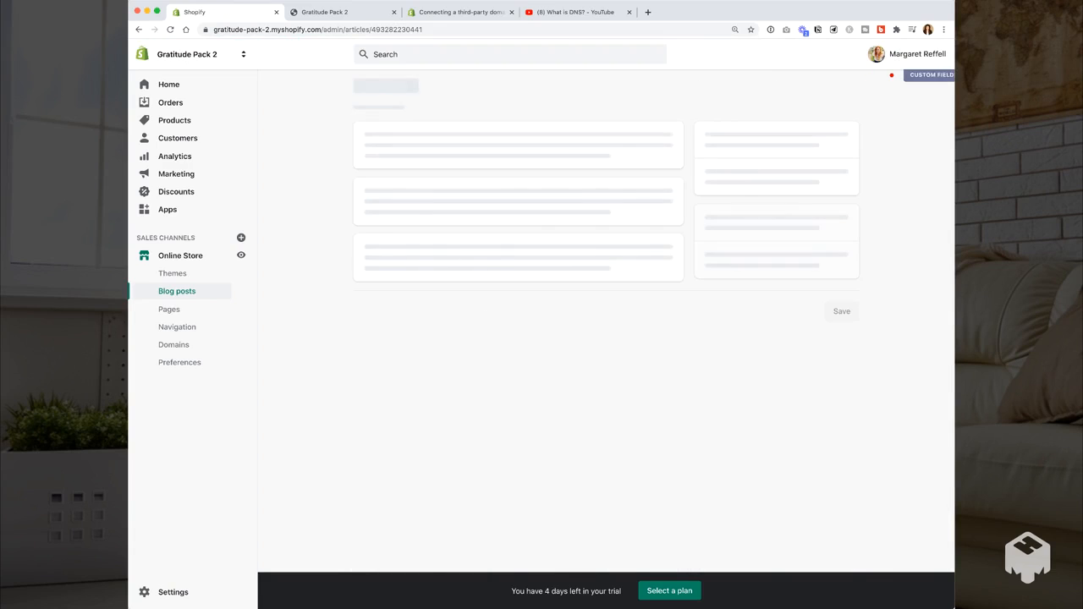
left_click(707, 157)
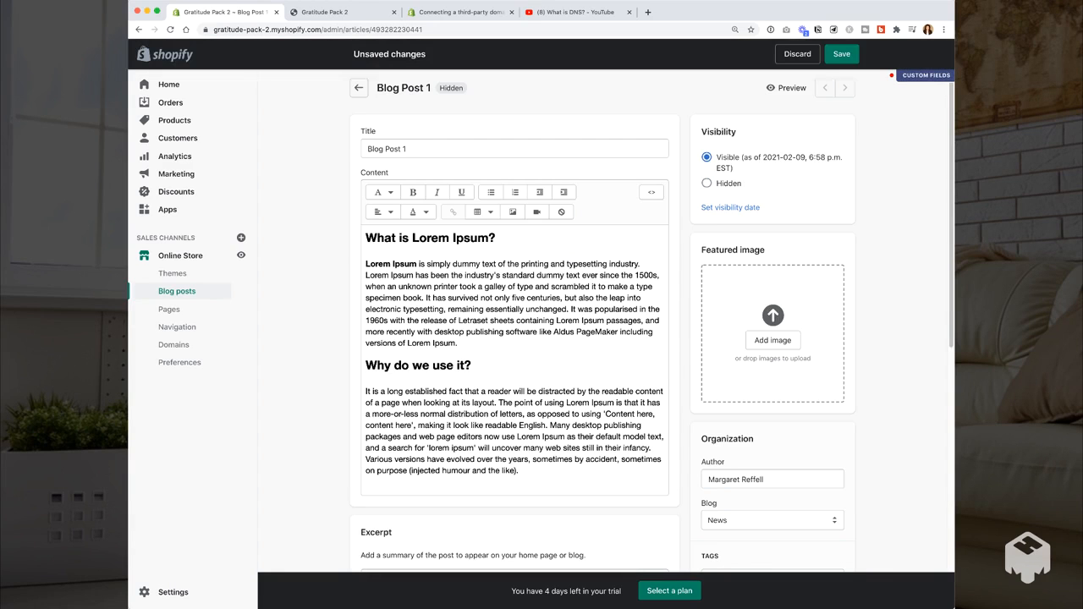
left_click(842, 54)
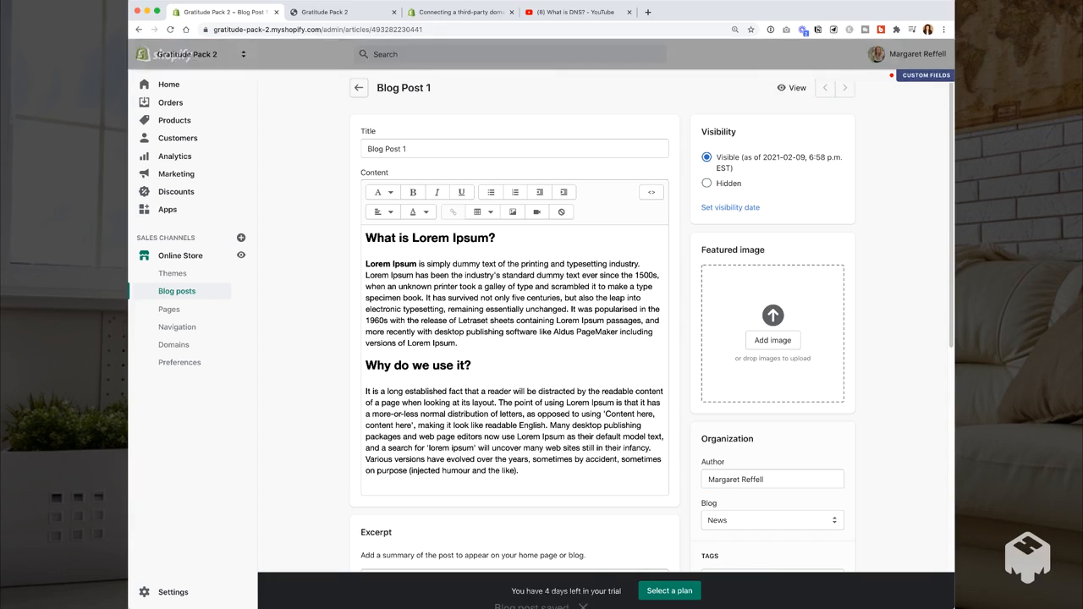
Step: View the published Blog Post 1 on the online store and return to the admin's list of blog posts
left_click(792, 88)
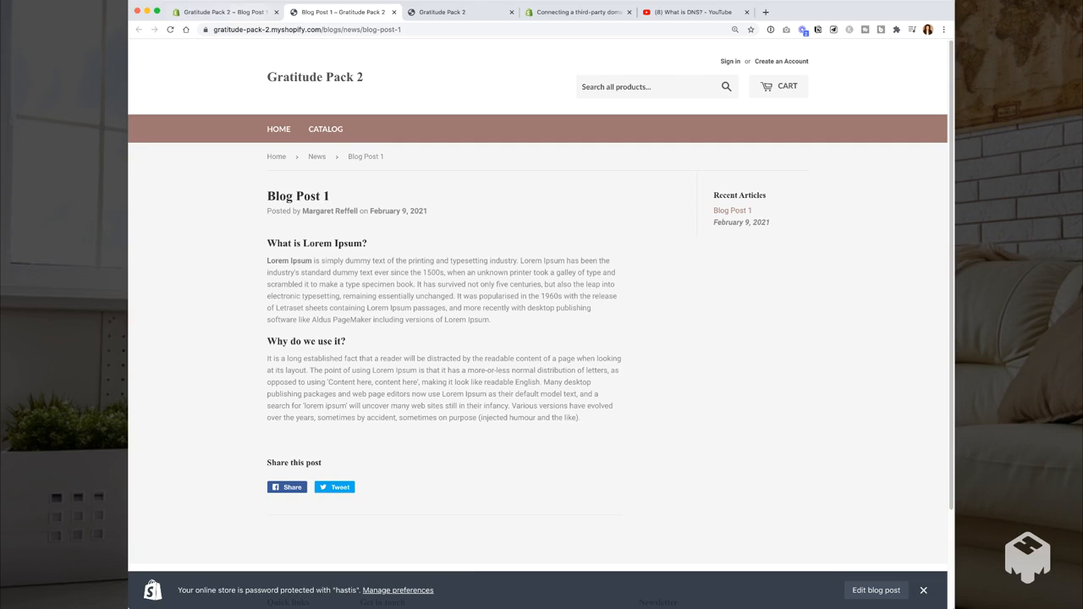
left_click(224, 12)
left_click(359, 88)
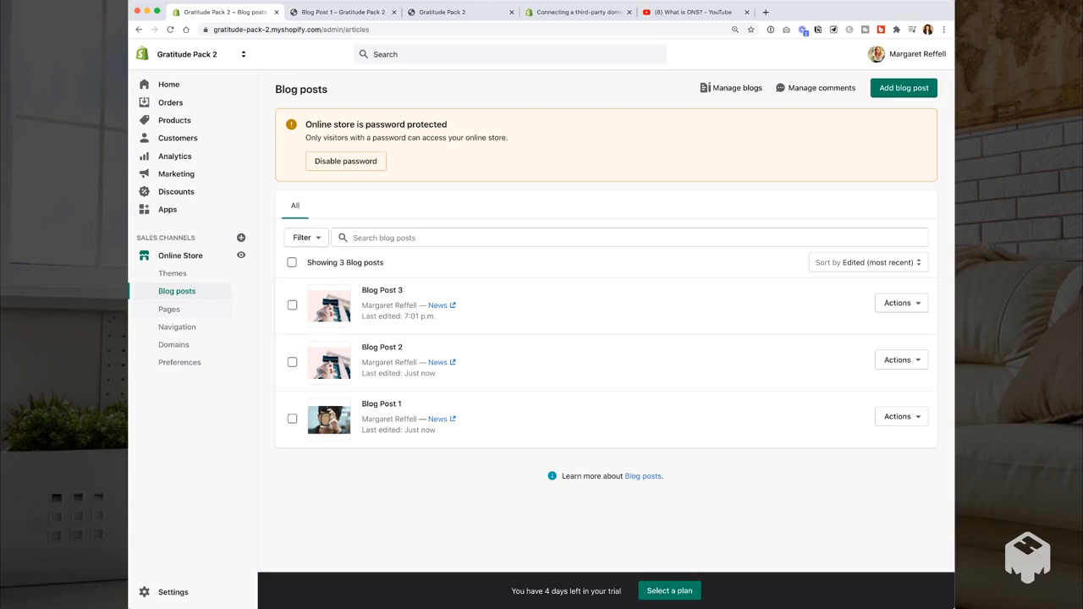
Step: Create a store page titled "About Us" with the two Lorem Ipsum sections as its content
left_click(169, 309)
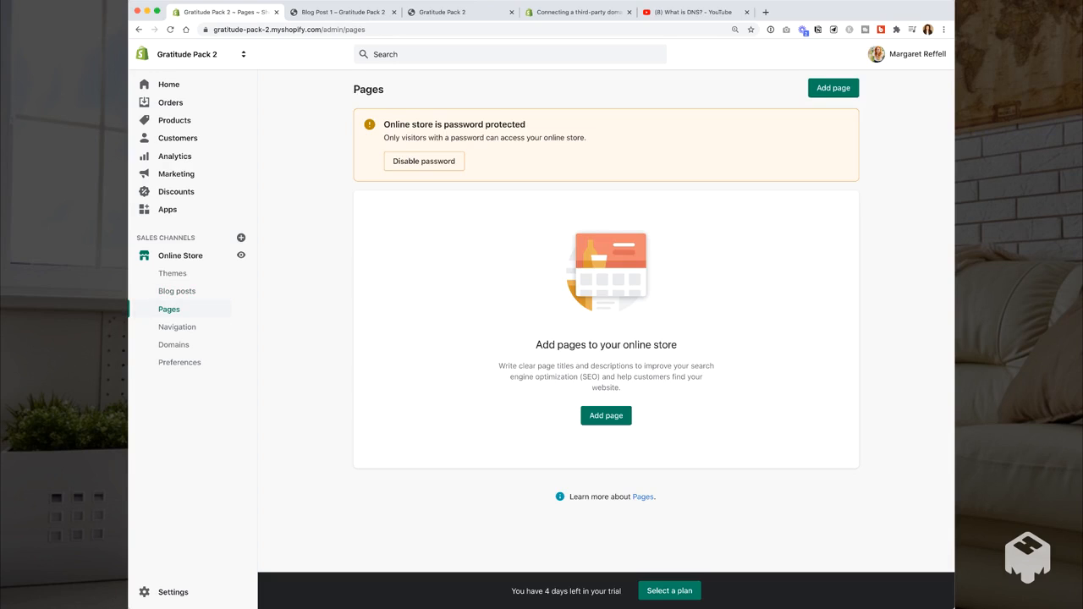
left_click(606, 416)
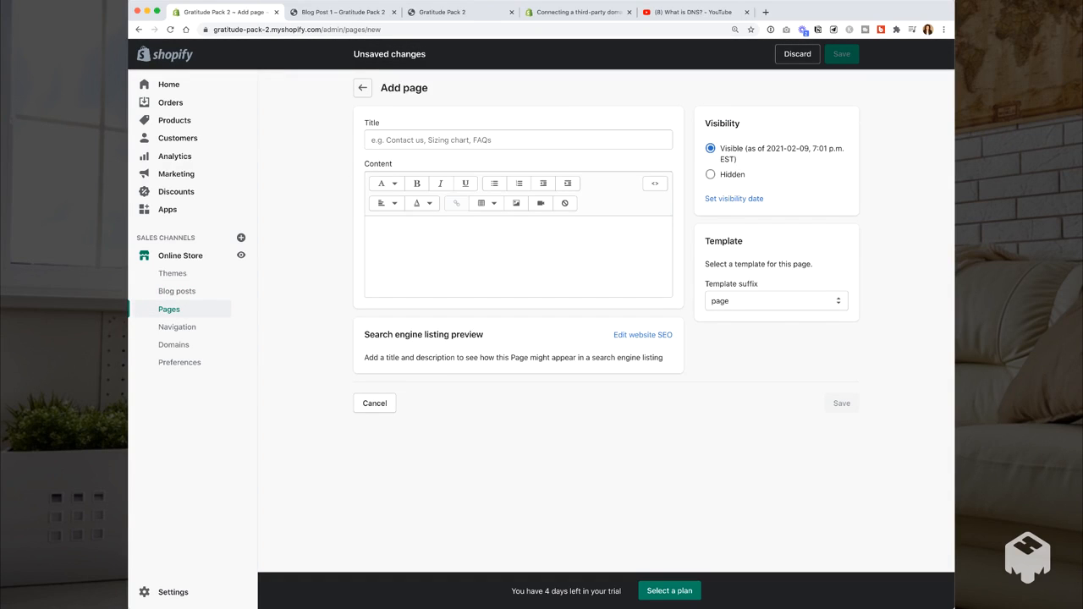
type("What is Lorem Ipsum? Lorem Ipsum is simply dummy text of the printing and typesetting industry. Lorem Ipsum has been the industry's standard dummy text ever since the 1500s, when an unknown printer took a galley of type and scrambled it to make a type specimen book. It has survived not only five centuries, but also the leap into electronic typesetting, remaining essentially unchanged. It was popularised in the 1960s with the release of Letraset sheets containing Lorem Ipsum passages, and more recently with desktop publishing software like Aldus PageMaker including versions of Lorem Ipsum. Why do we use it? It is a long established fact that a reader will be distracted by the readable content of a page when looking at its layout. The point of using Lorem Ipsum is that it has a more-or-less normal distribution of letters, as opposed to using 'Content here, content here', making it look like readable English. Many desktop publishing packages and web page editors now use Lorem Ipsum as their default model text, and a search for 'lorem ipsum' will uncover many web sites still in their infancy. Various versions have evolved over the years, sometimes by accident, sometimes on purpose (injected humour and the like).")
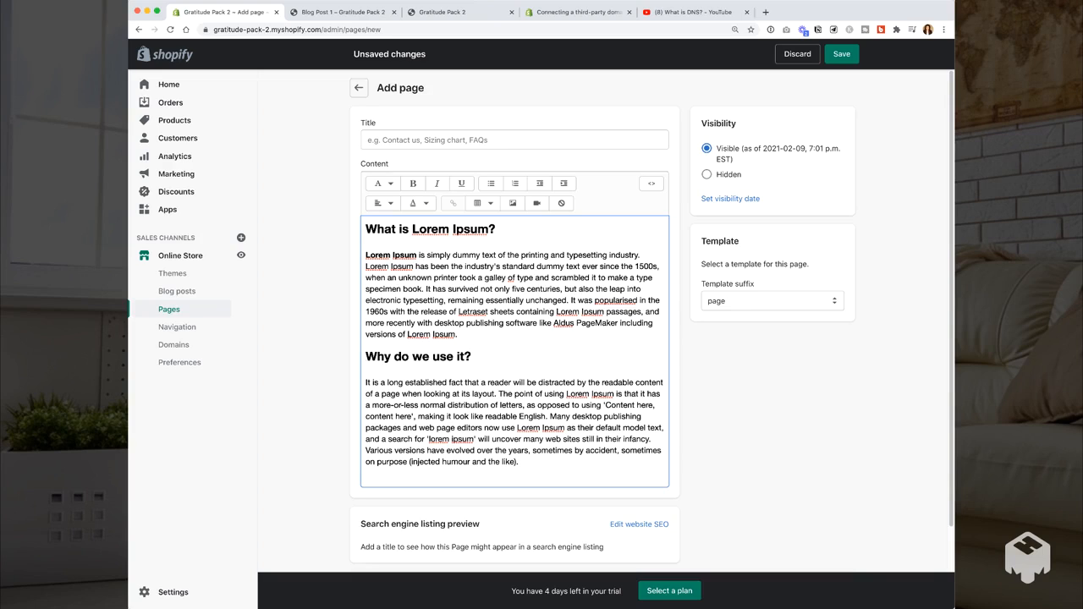
left_click(514, 140)
type("About Us")
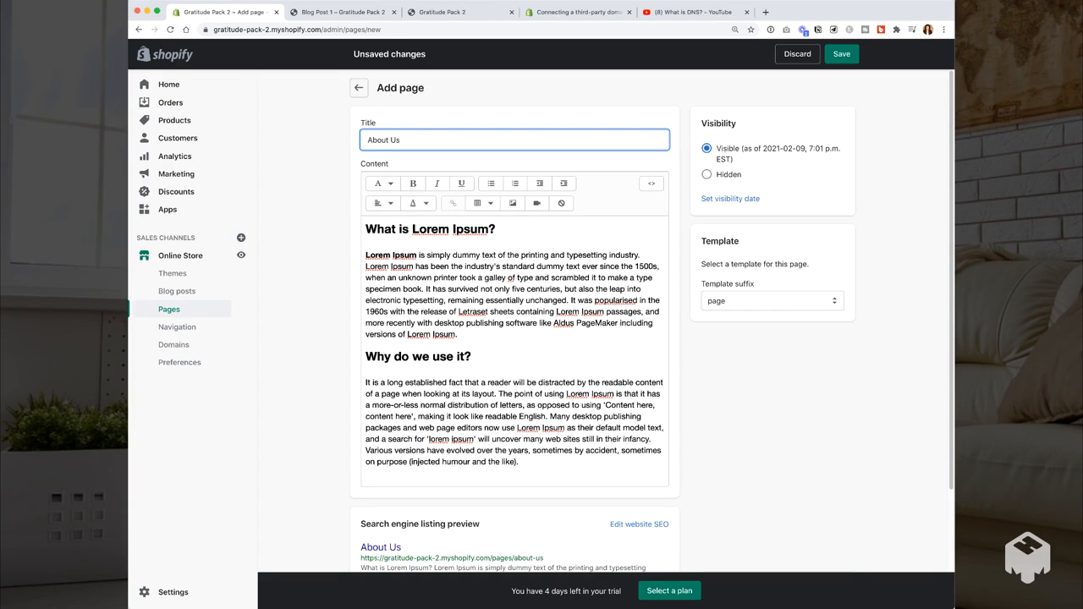
Step: Examine the About Us page's search engine listing preview and its available template suffixes
left_click(768, 406)
scroll(652, 323, "down", 2)
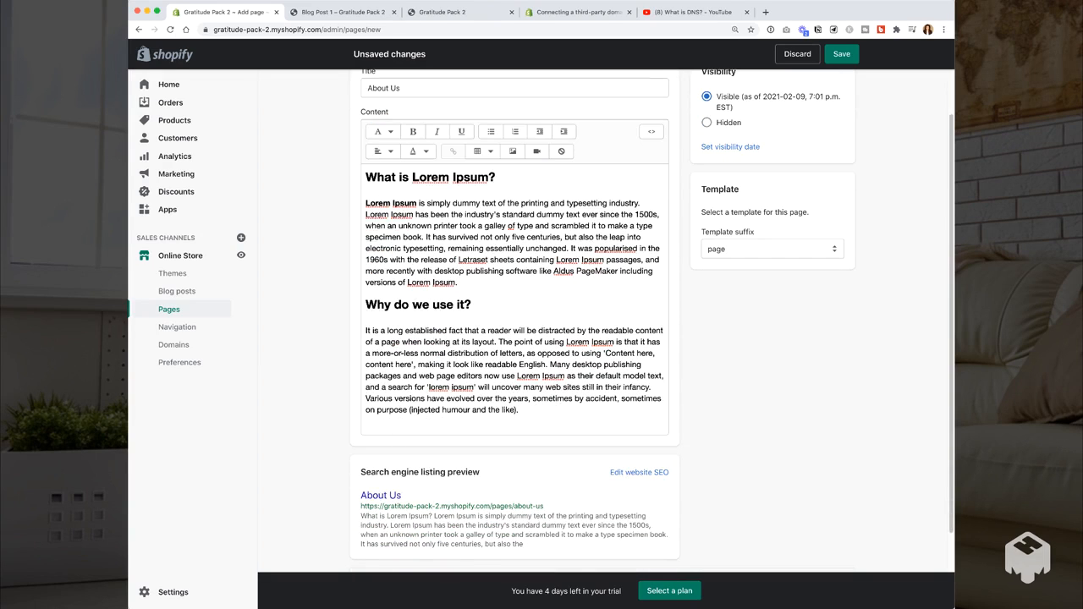
left_click(772, 249)
left_click(772, 249)
scroll(652, 321, "up", 2)
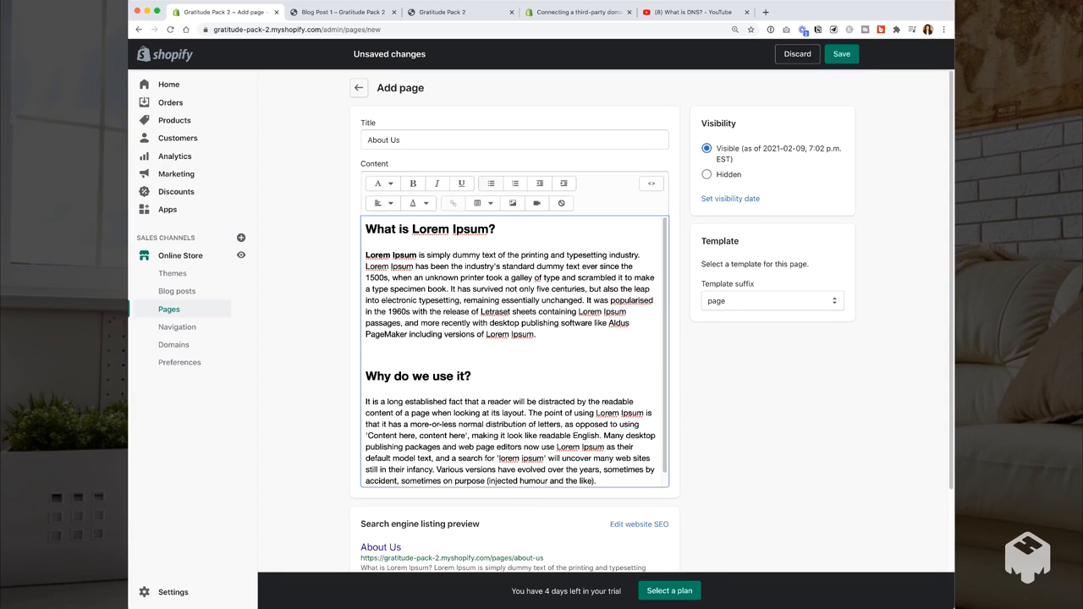
Step: Insert the product image of clasped hands and fanned-out cards between the About Us page's two text sections and save the page
left_click(512, 203)
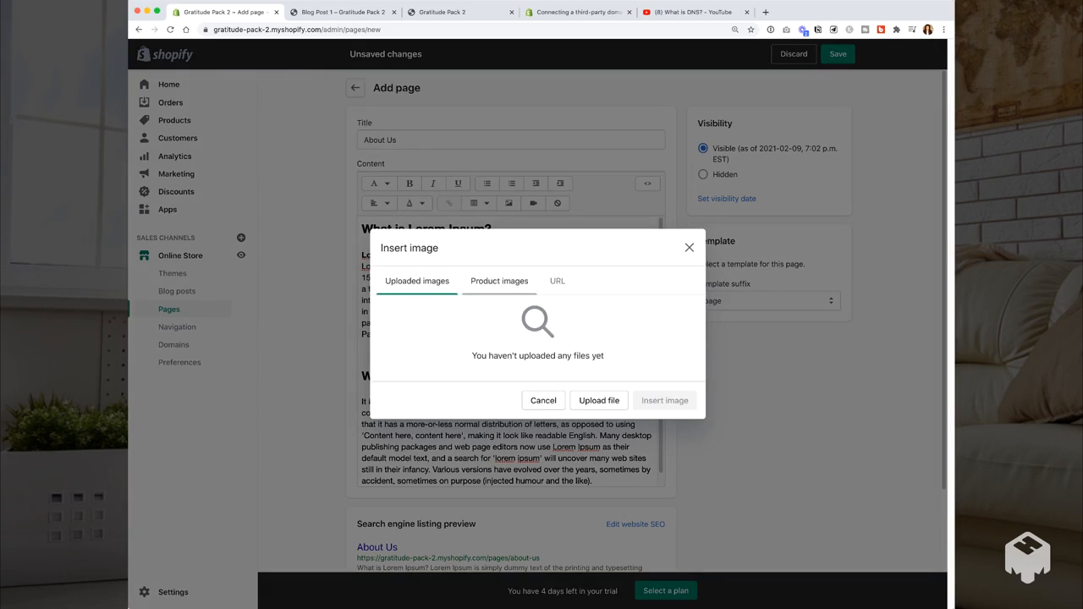
left_click(499, 281)
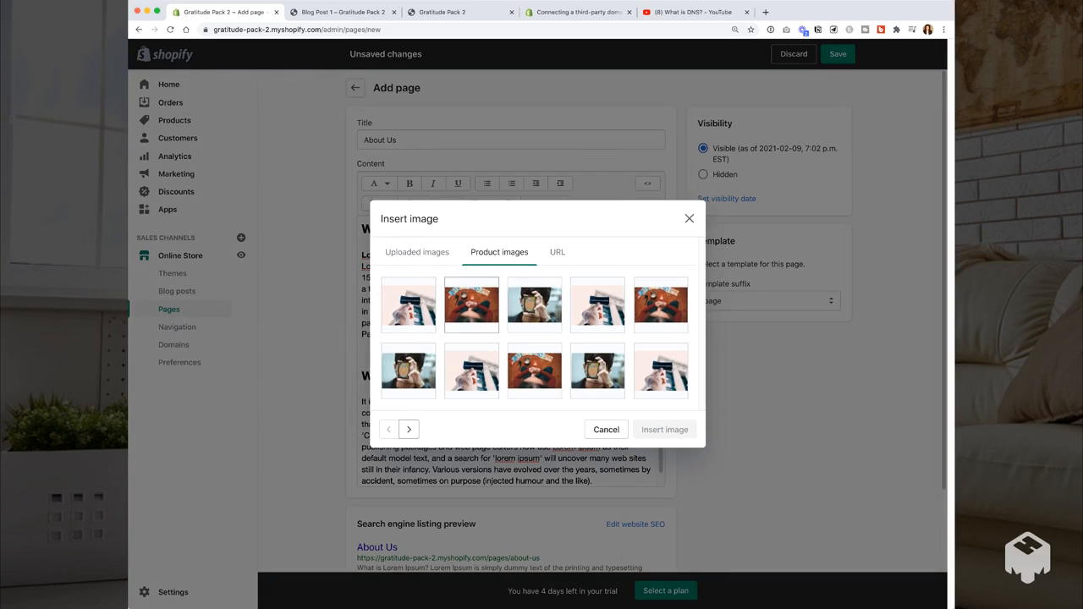
left_click(471, 305)
left_click(665, 455)
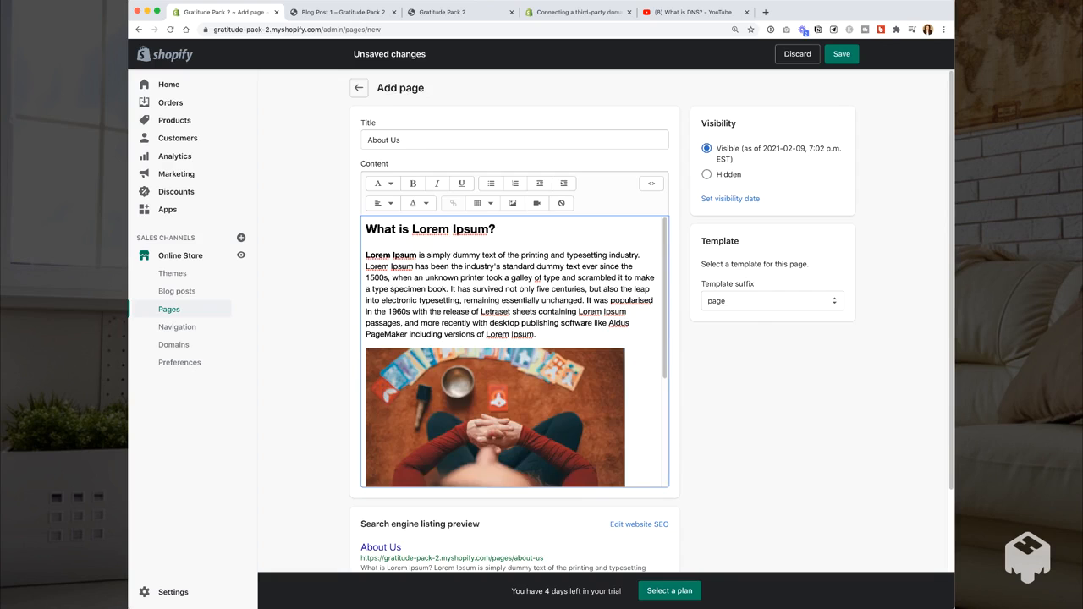
scroll(515, 352, "down", 3)
left_click(842, 54)
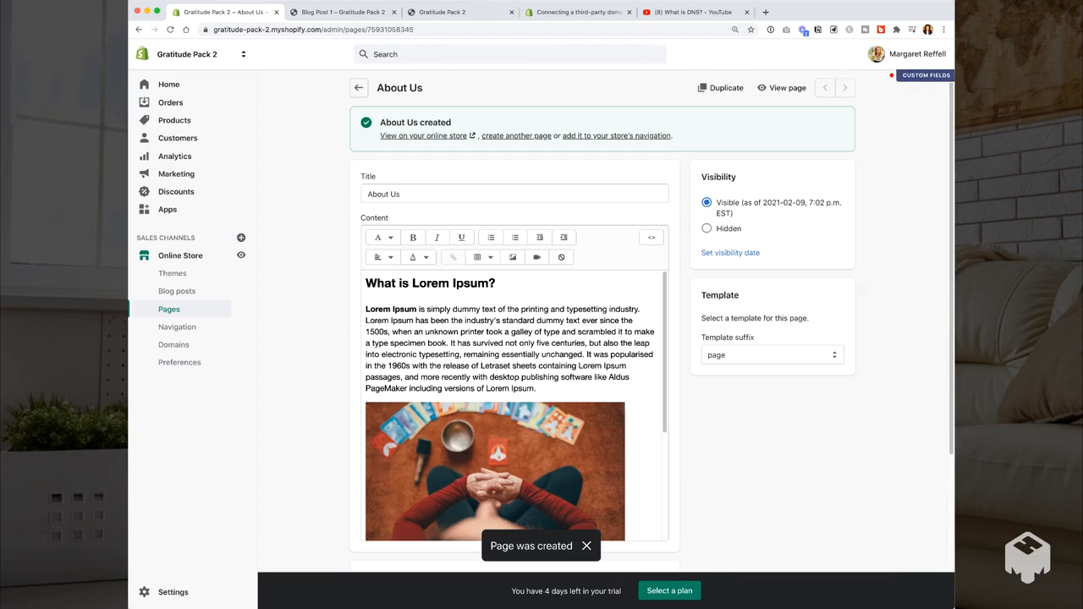
Step: Start a new store page titled "Contact Us" and set its template suffix to page.contact
left_click(358, 88)
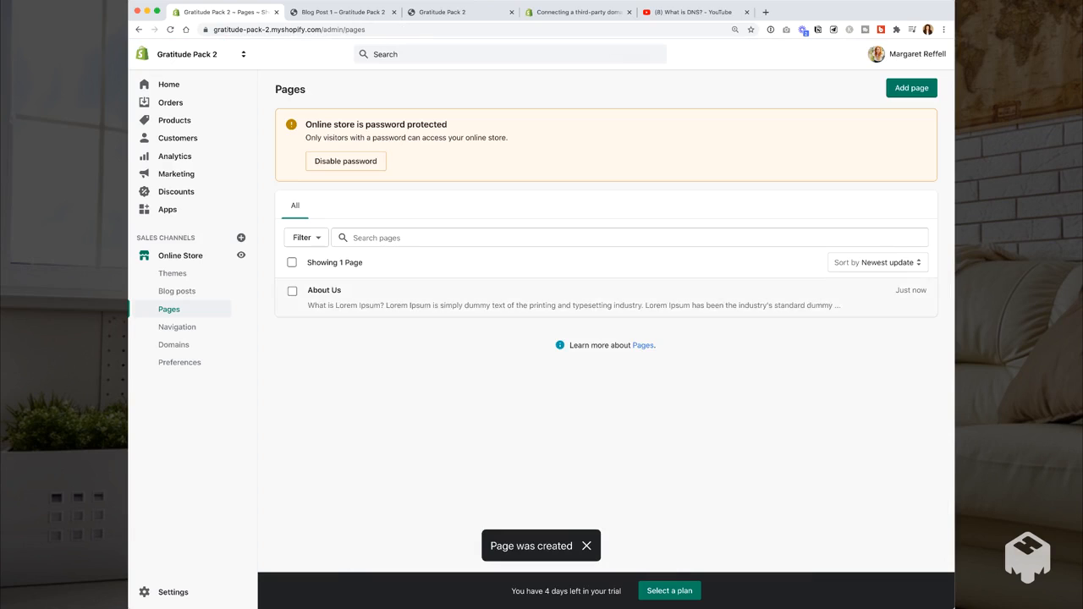
left_click(911, 88)
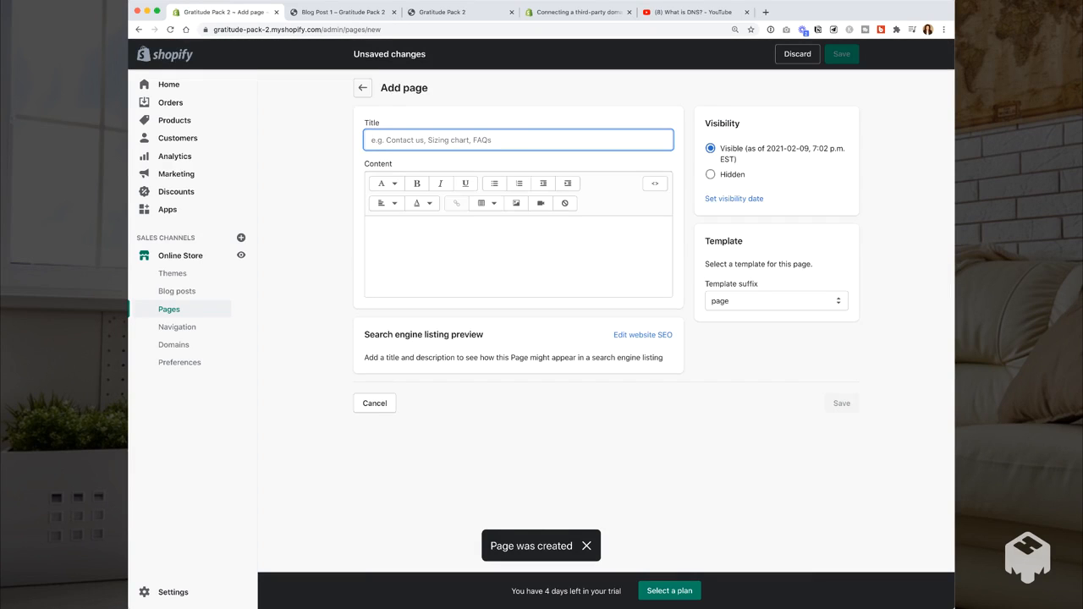
type("Conta")
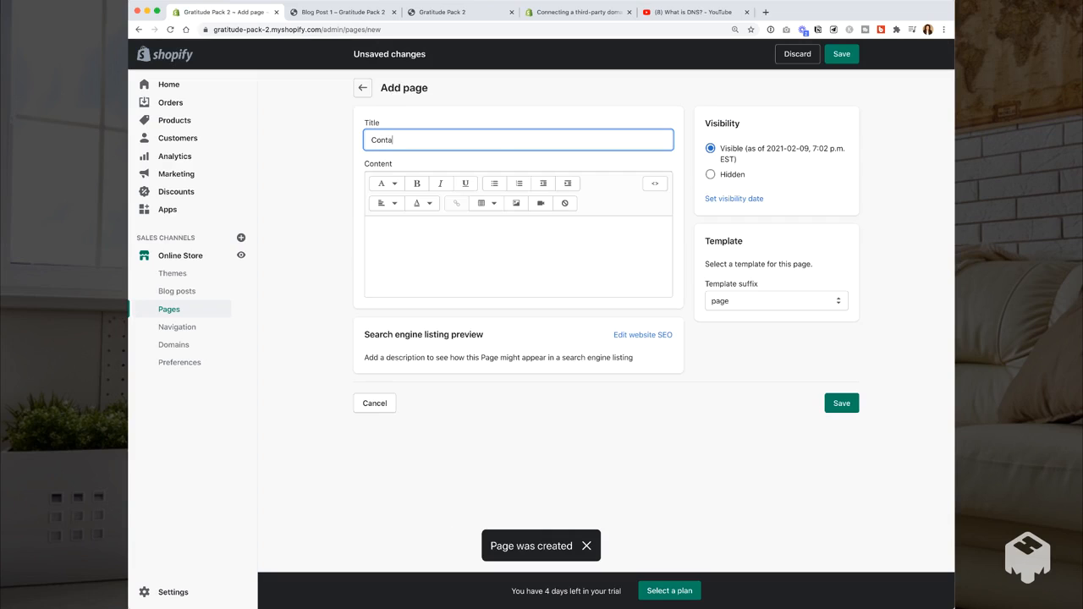
type("ct Us")
left_click(776, 302)
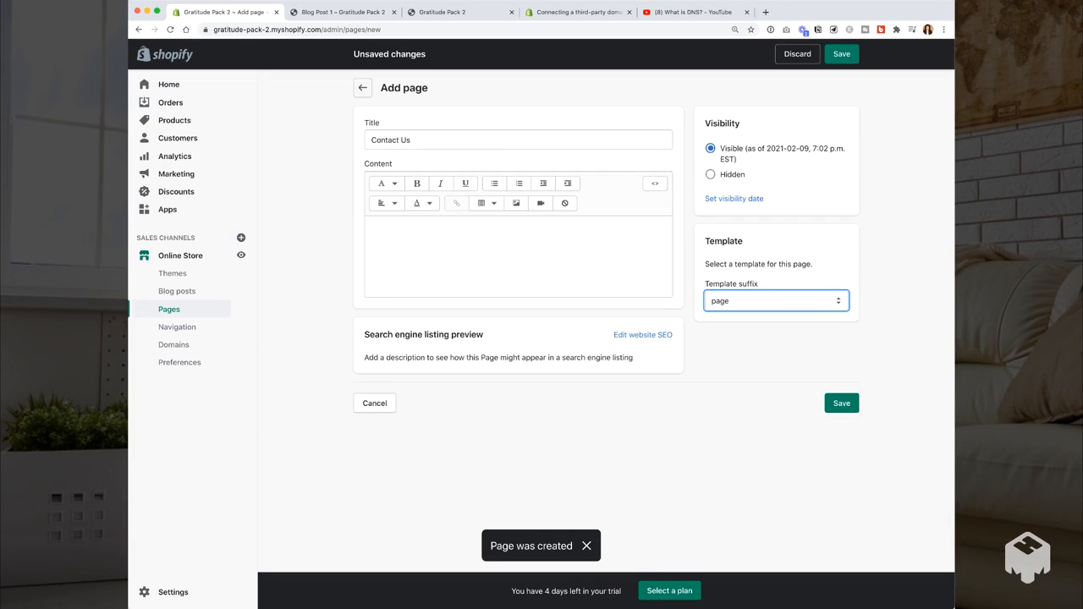
left_click(734, 315)
Step: Fill the Contact Us page's content with the two Lorem Ipsum sections and save the page
left_click(518, 255)
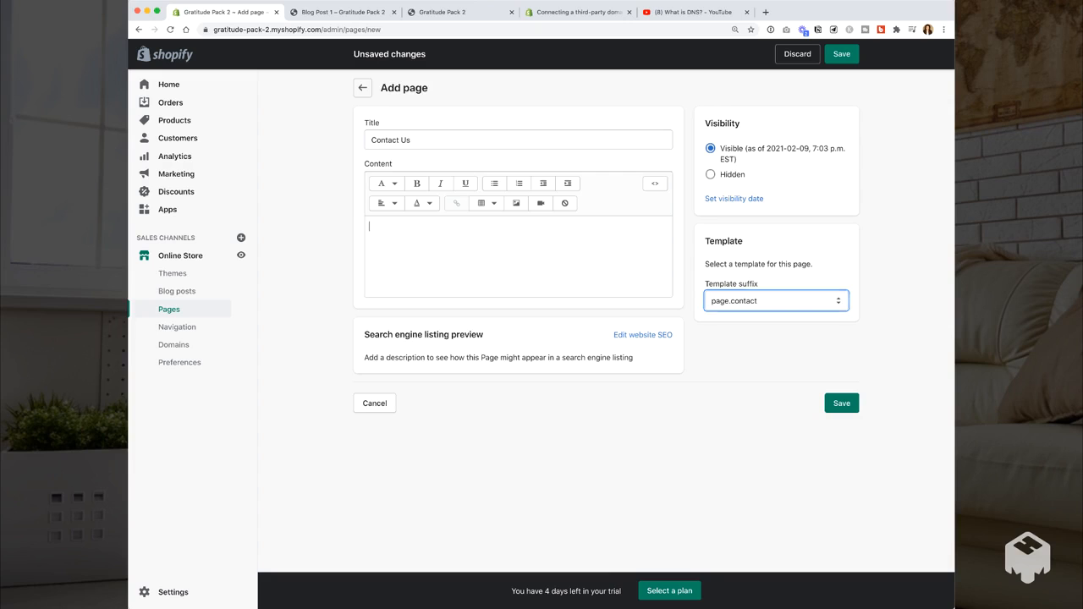
type("What is Lorem Ipsum? Lorem Ipsum is simply dummy text of the printing and typesetting industry. Lorem Ipsum has been the industry's standard dummy text ever since the 1500s, when an unknown printer took a galley of type and scrambled it to make a type specimen book. It has survived not only five centuries, but also the leap into electronic typesetting, remaining essentially unchanged. It was popularised in the 1960s with the release of Letraset sheets containing Lorem Ipsum passages, and more recently with desktop publishing software like Aldus PageMaker including versions of Lorem Ipsum. Why do we use it? It is a long established fact that a reader will be distracted by the readable content of a page when looking at its layout. The point of using Lorem Ipsum is that it has a more-or-less normal distribution of letters, as opposed to using 'Content here, content here', making it look like readable English. Many desktop publishing packages and web page editors now use Lorem Ipsum as their default model text, and a search for 'lorem ipsum' will uncover many web sites still in their infancy. Various versions have evolved over the years, sometimes by accident, sometimes on purpose (injected humour and the like).")
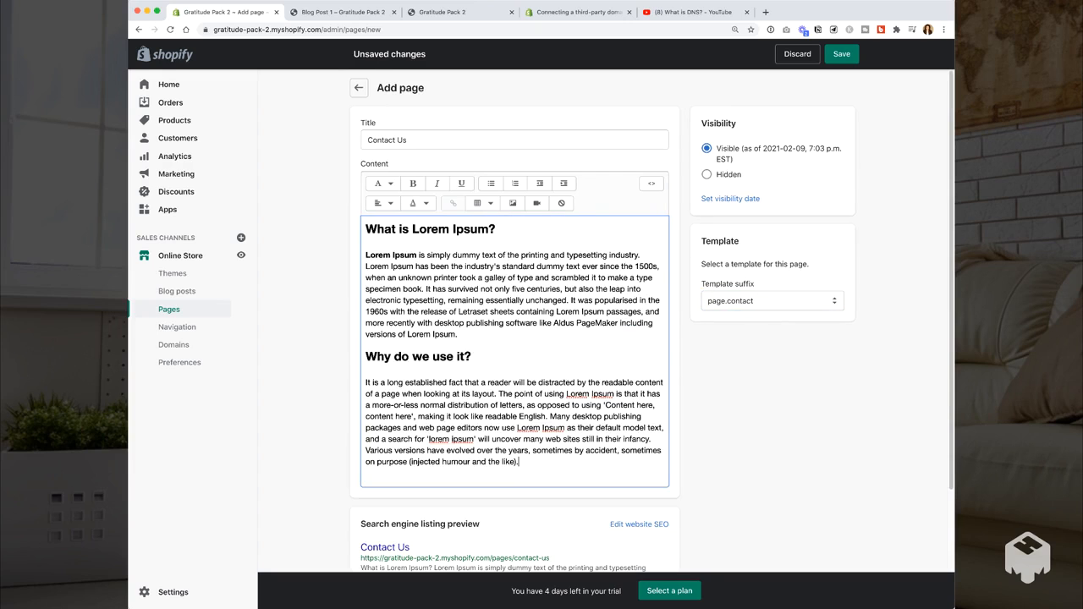
scroll(651, 321, "down", 2)
left_click(837, 543)
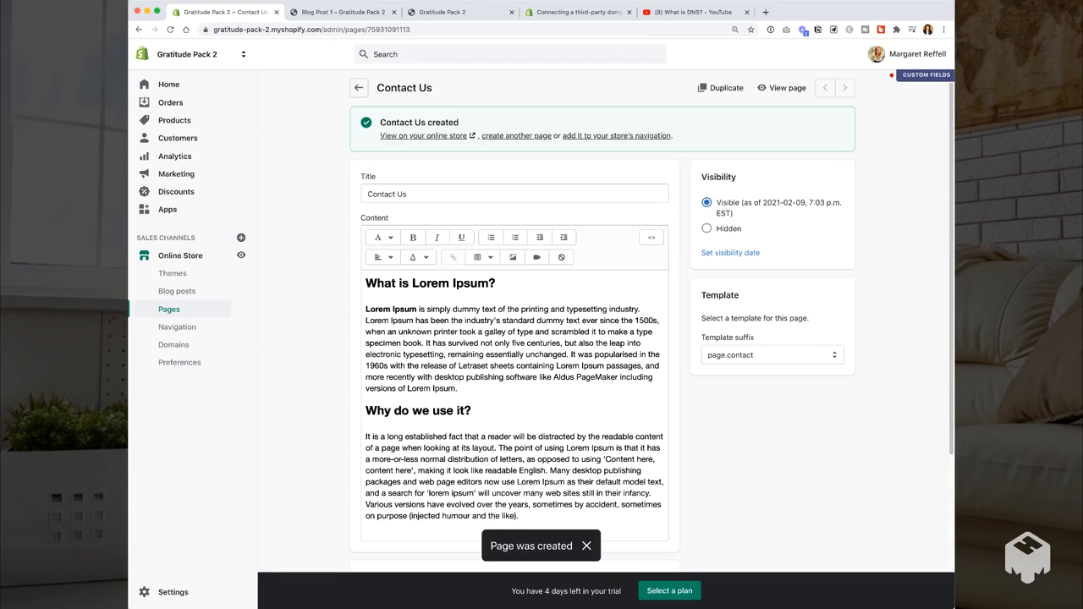
Step: Replace the Contact Us page's "Why do we use it?" section with an "Email:" line giving the contact's e-mail address, and save the page
scroll(515, 338, "down", 3)
left_click_drag(519, 385, 366, 277)
key("BackSpace")
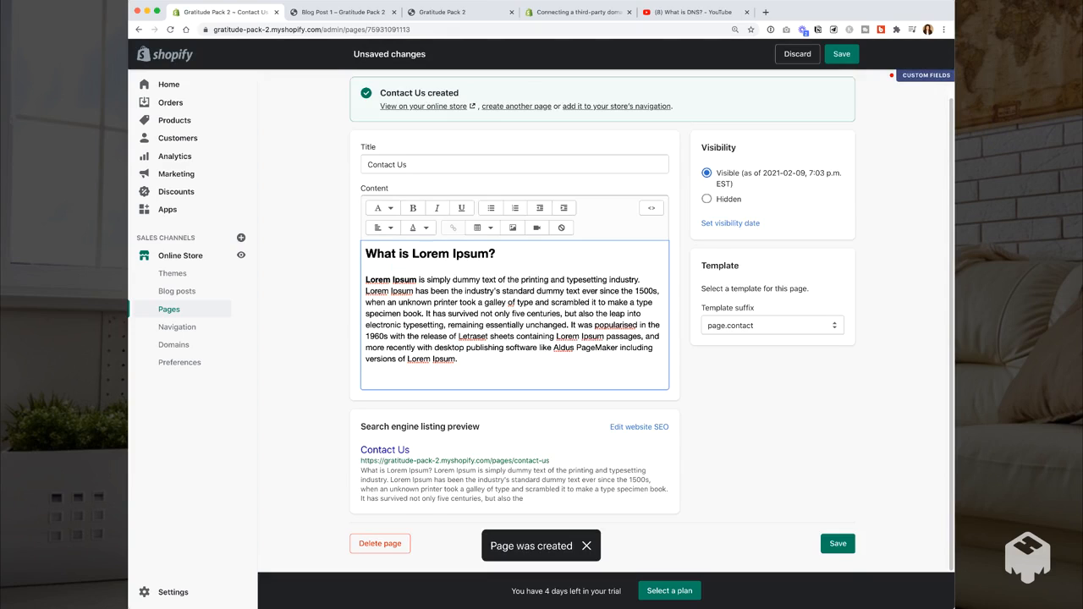
type("Email: ")
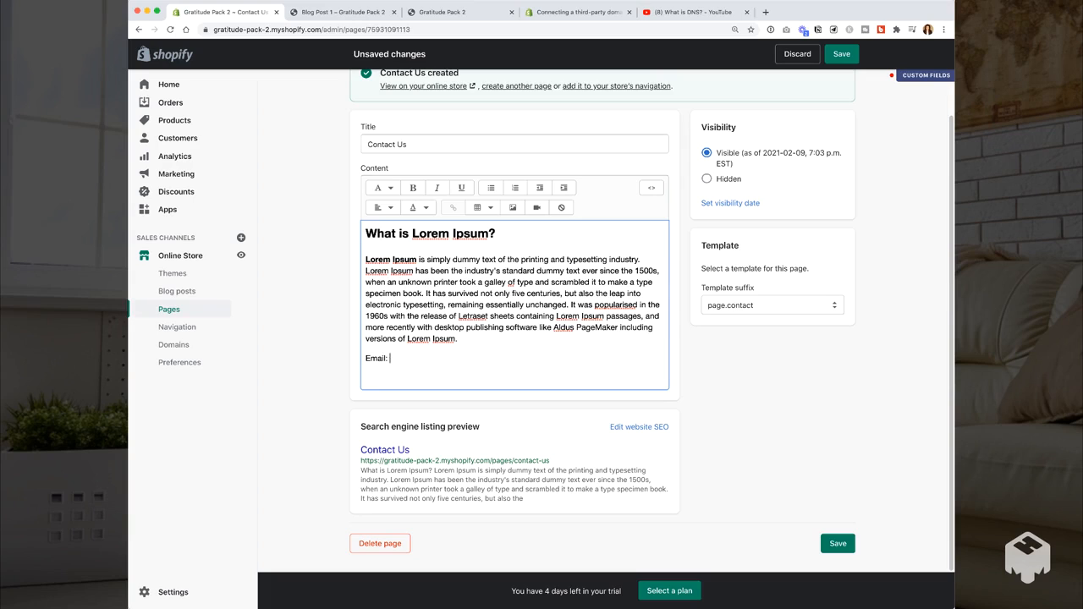
type("email@test.com")
left_click_drag(390, 359, 448, 359)
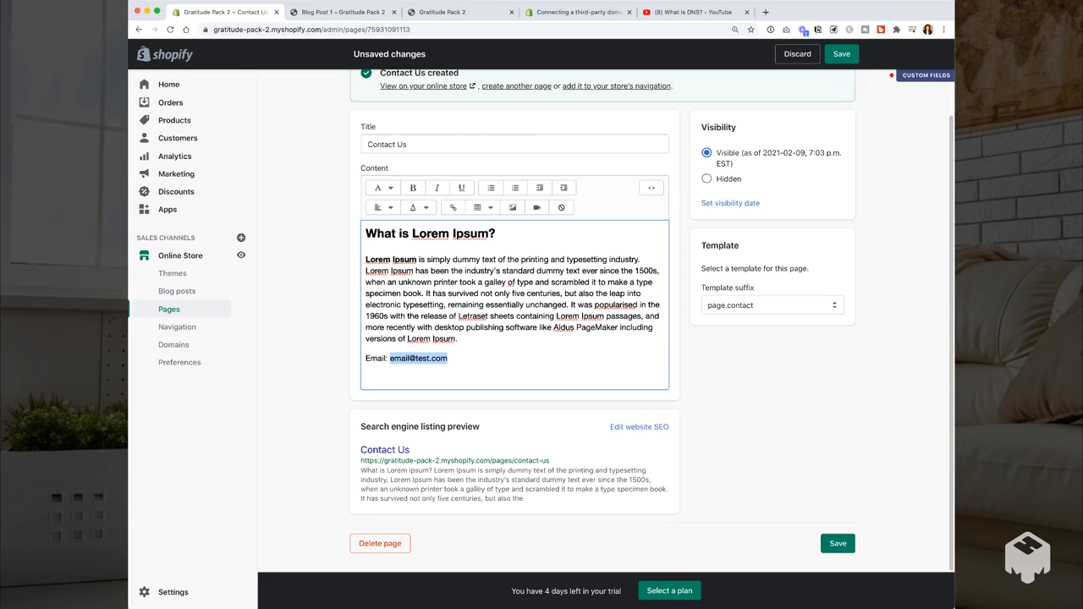
left_click(838, 544)
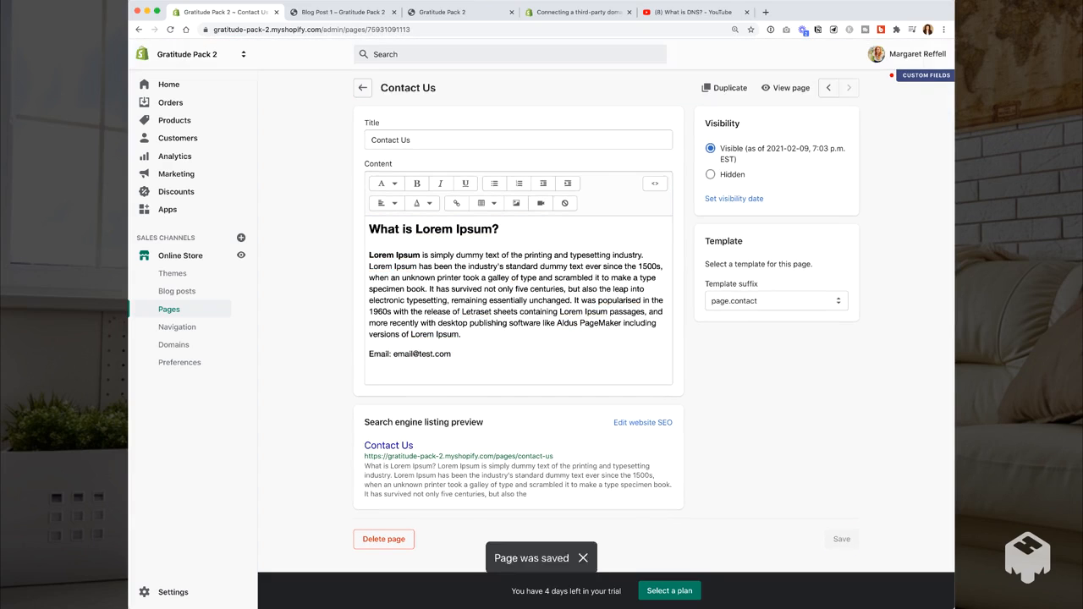
Step: Examine the published Contact Us page's text and contact form on the online store, and return to the admin's list of pages
left_click(787, 88)
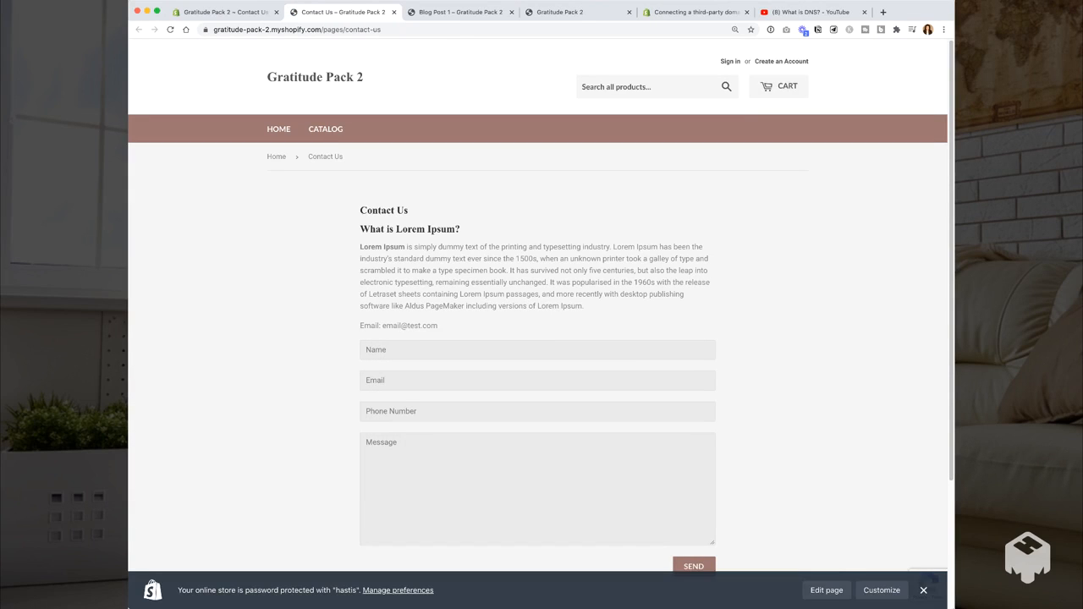
left_click_drag(584, 306, 361, 229)
left_click(356, 233)
scroll(537, 305, "down", 3)
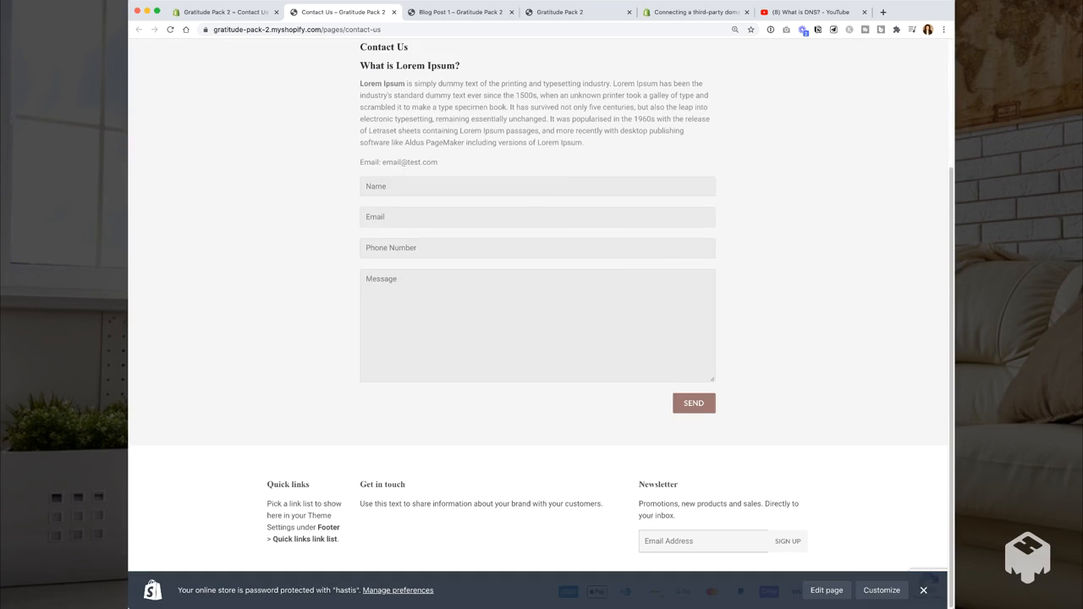
scroll(537, 321, "up", 3)
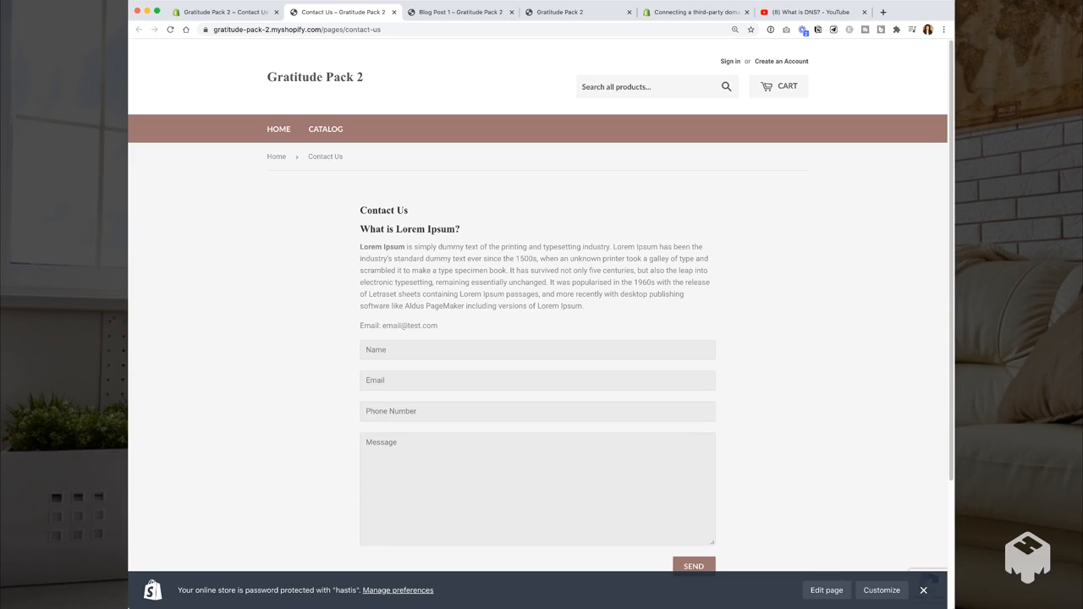
left_click(222, 12)
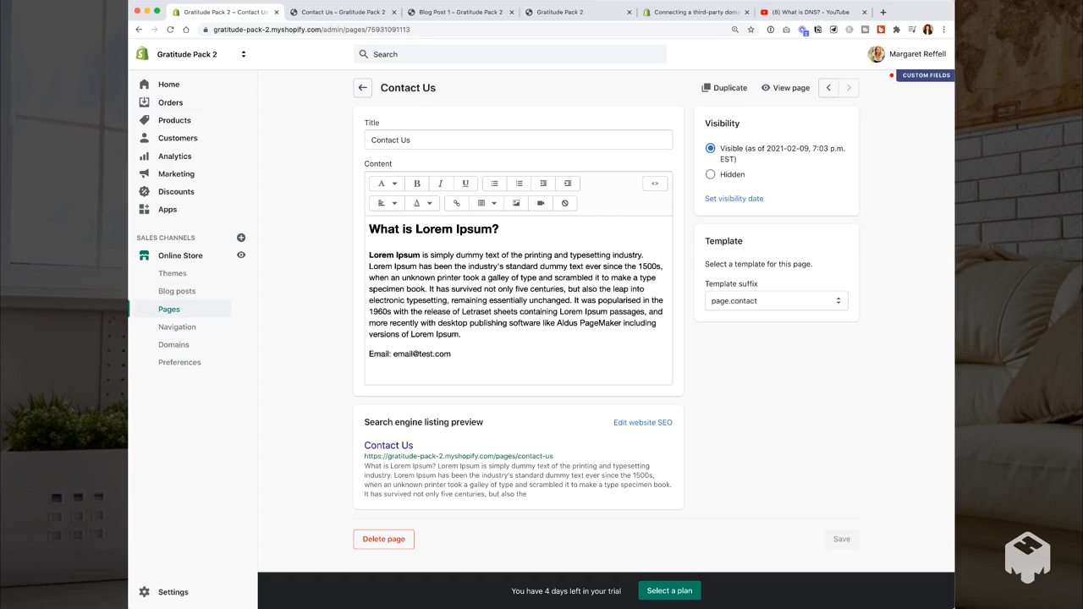
left_click(169, 310)
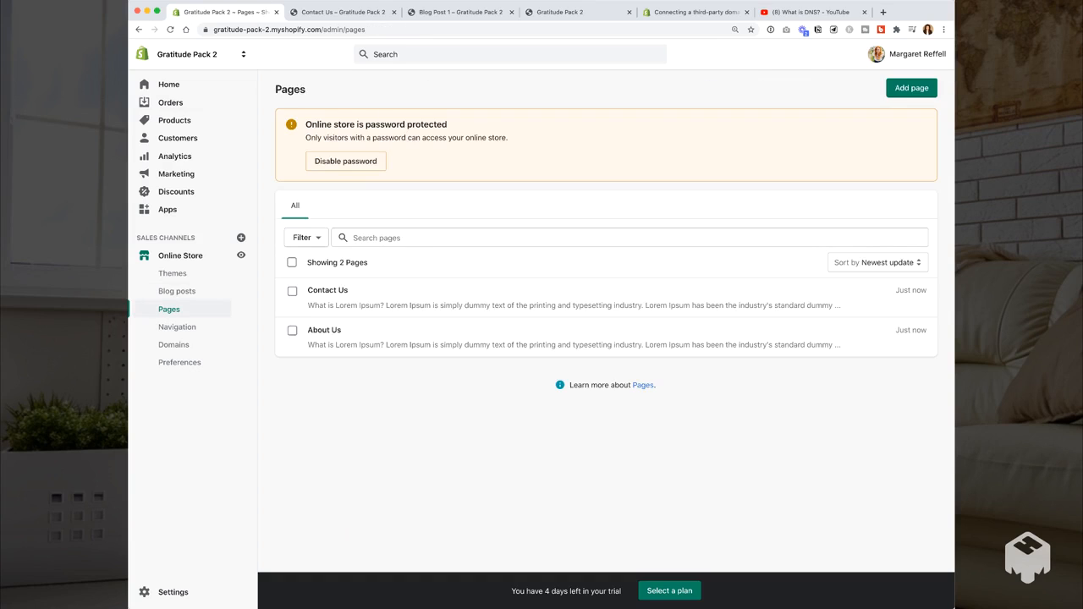
Step: Remove the Catalog item from the store's main navigation menu
left_click(176, 327)
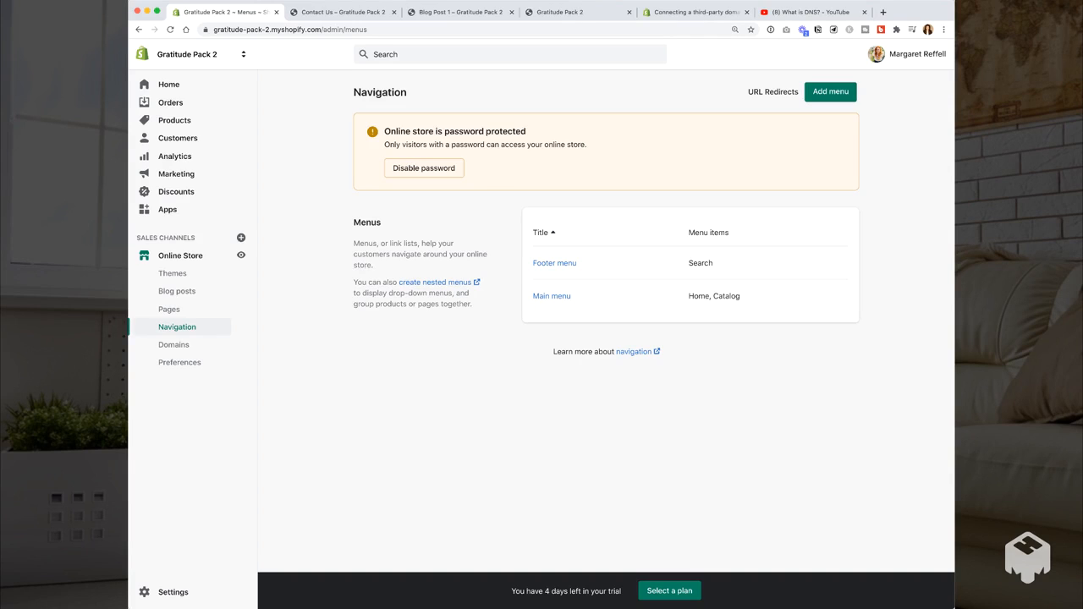
left_click(552, 296)
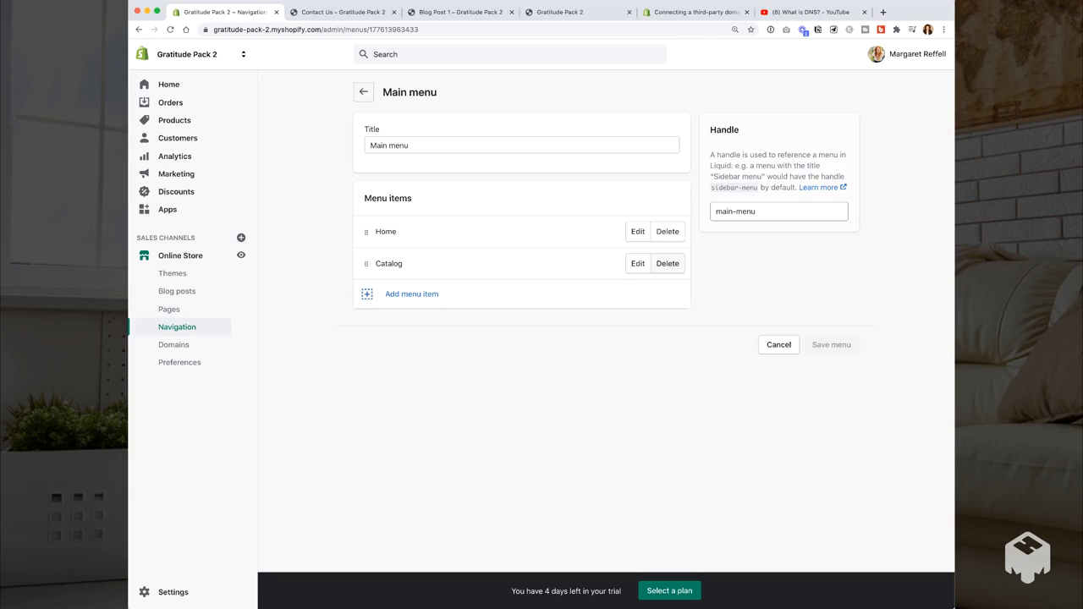
left_click(667, 263)
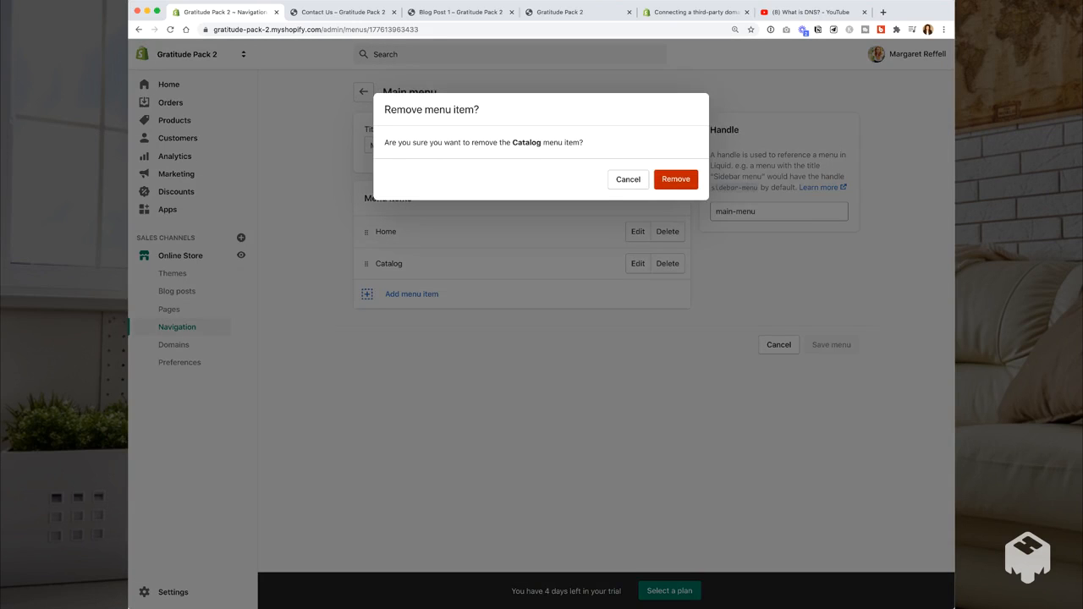
left_click(676, 178)
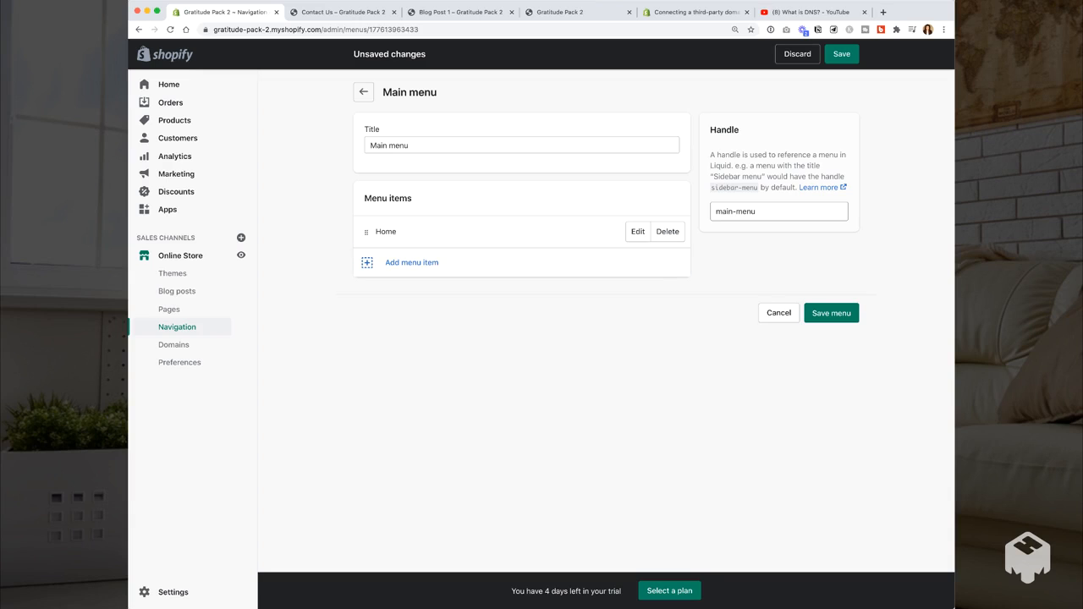
Step: Add a main menu item named "About" that links to the About Us page
left_click(411, 263)
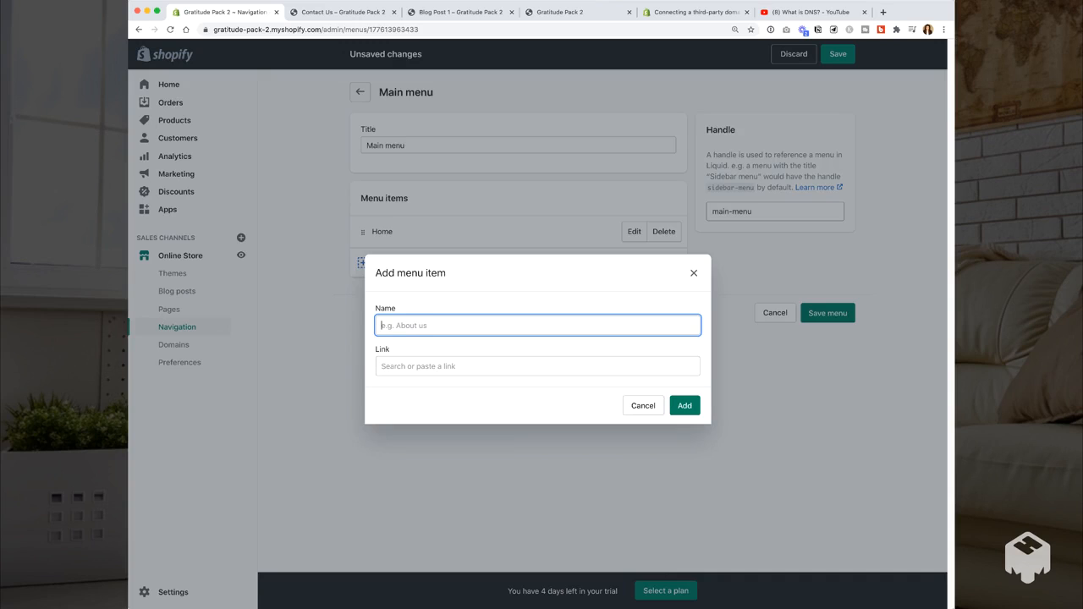
type("About")
left_click(537, 366)
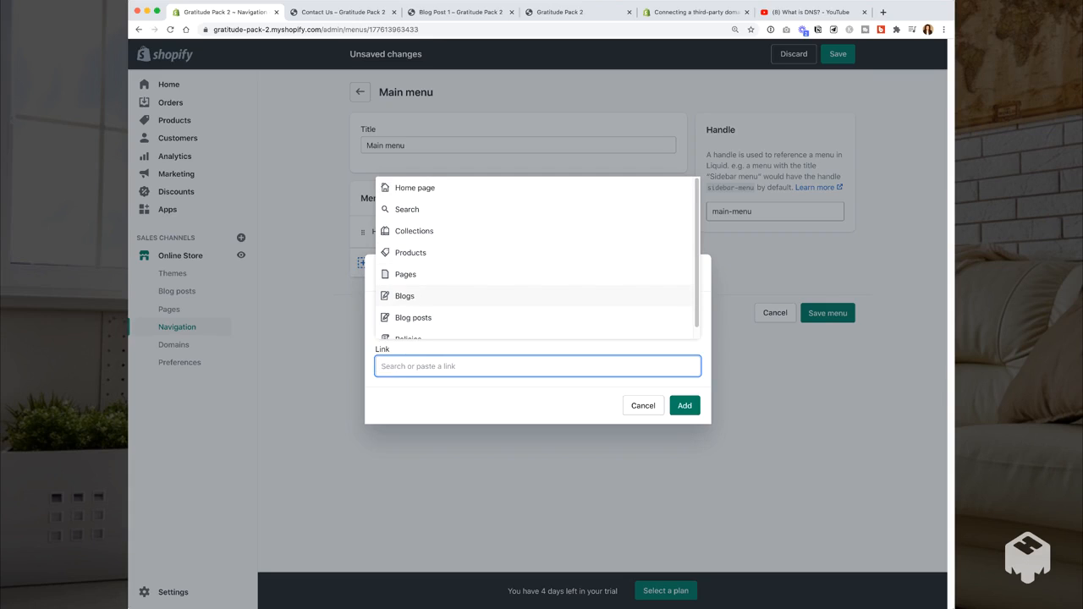
left_click(406, 274)
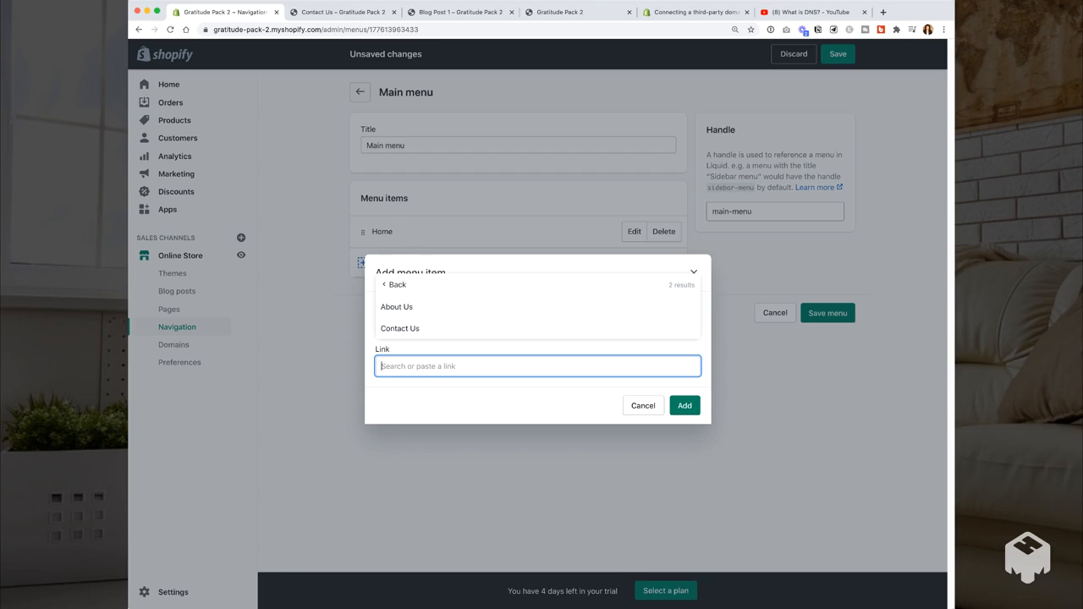
left_click(397, 306)
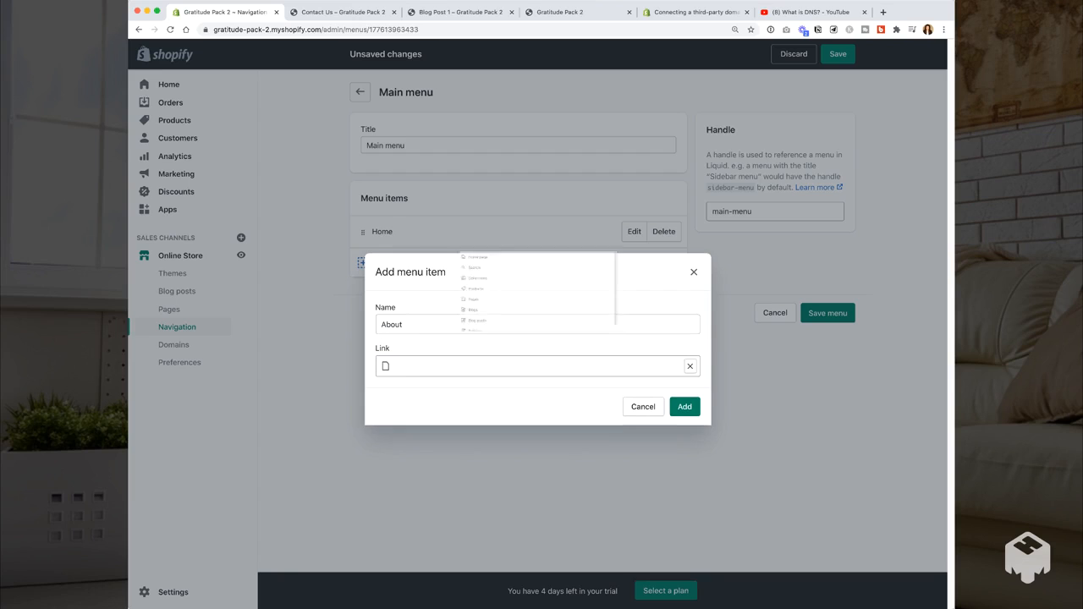
left_click(685, 406)
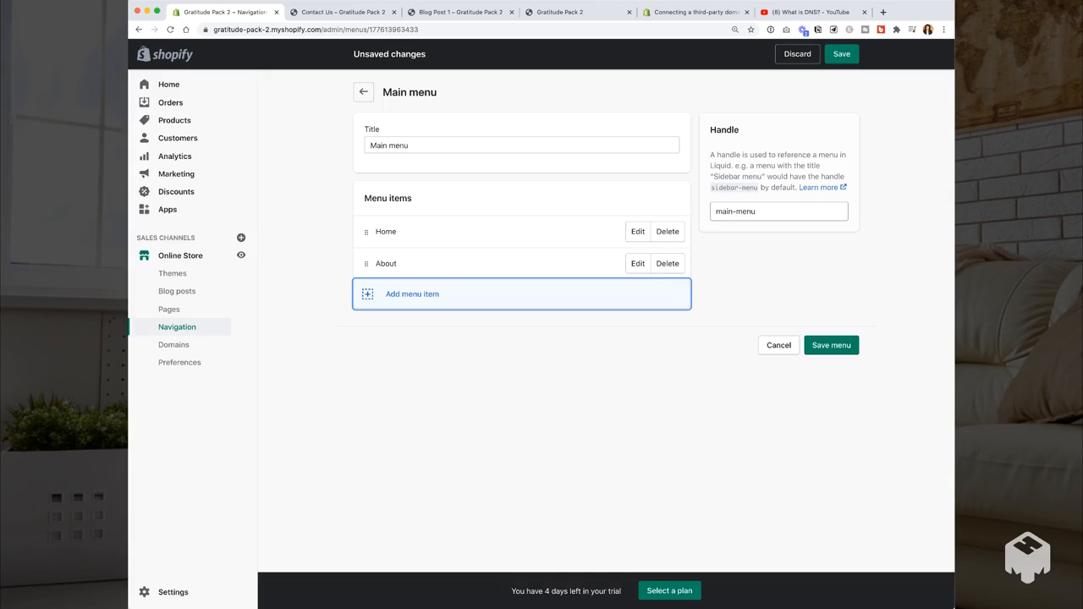
Step: Add a main menu item named "Contact" that links to the Contact Us page
left_click(412, 294)
left_click(415, 326)
type("Contact Us")
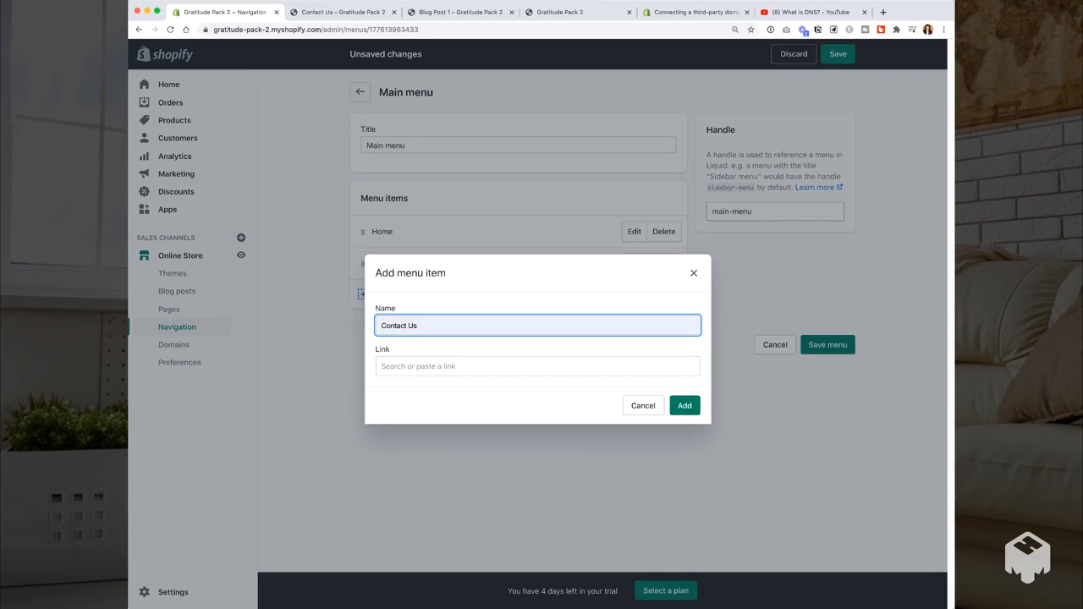
left_click(440, 366)
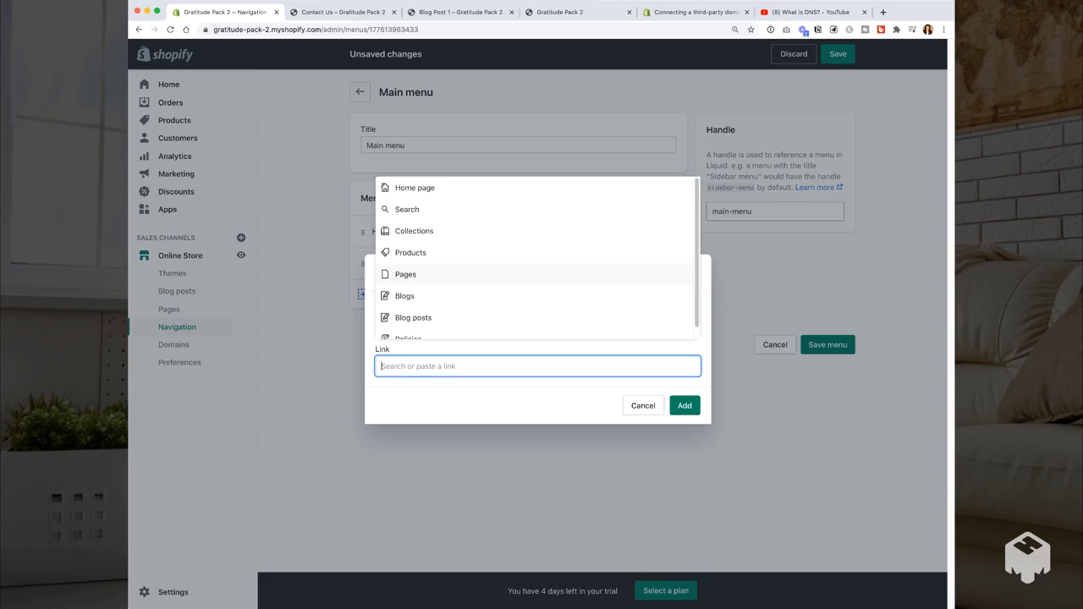
left_click(413, 274)
left_click(399, 328)
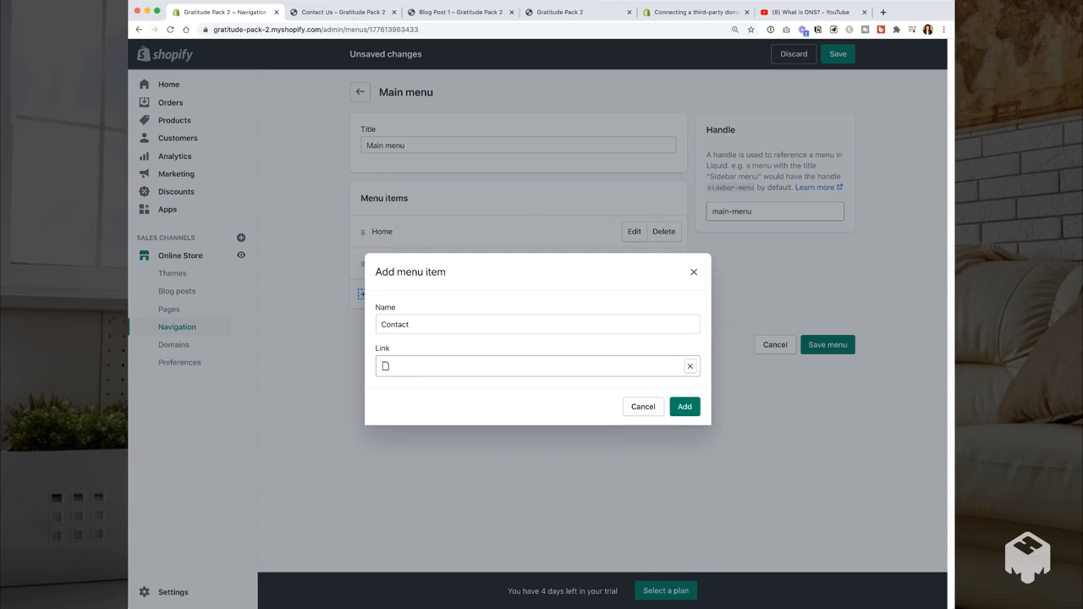
left_click(684, 405)
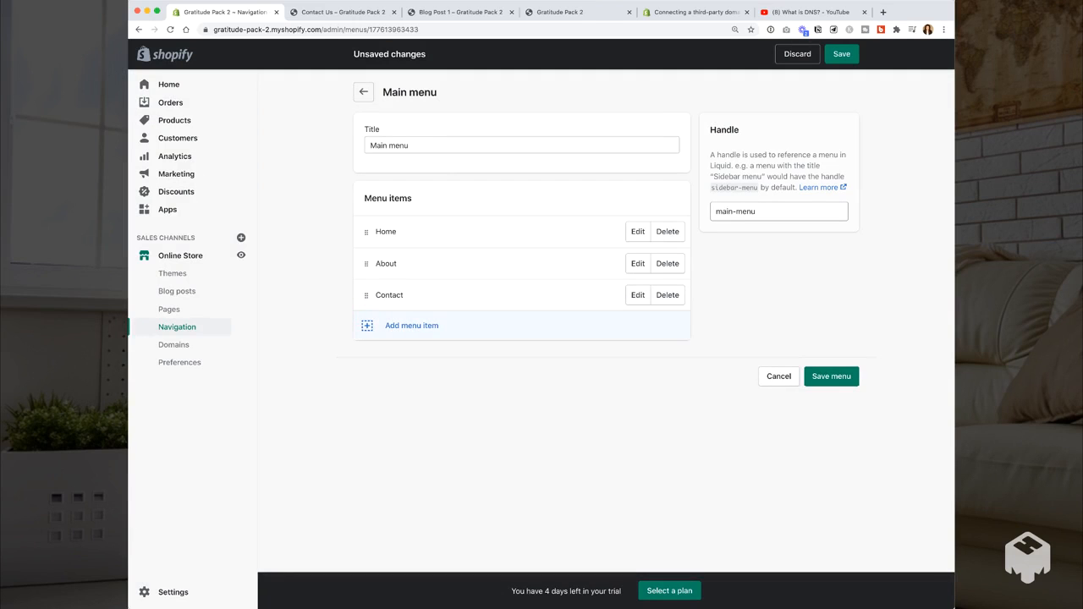
Step: Add a main menu item named "All Products" that links to All Collections and move it up below Home
left_click(412, 325)
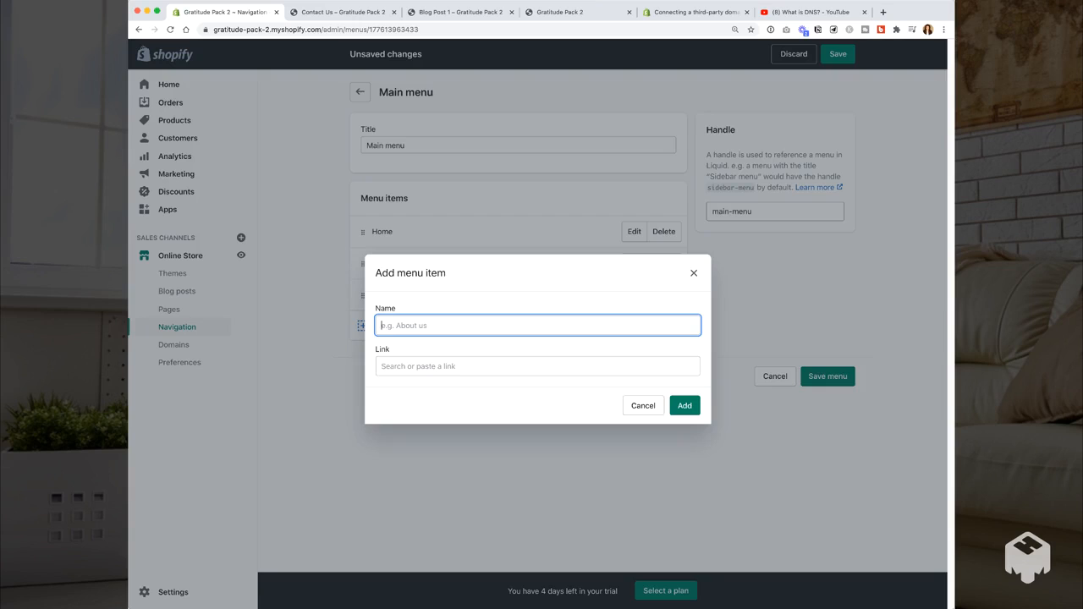
type("All Products")
key("Tab")
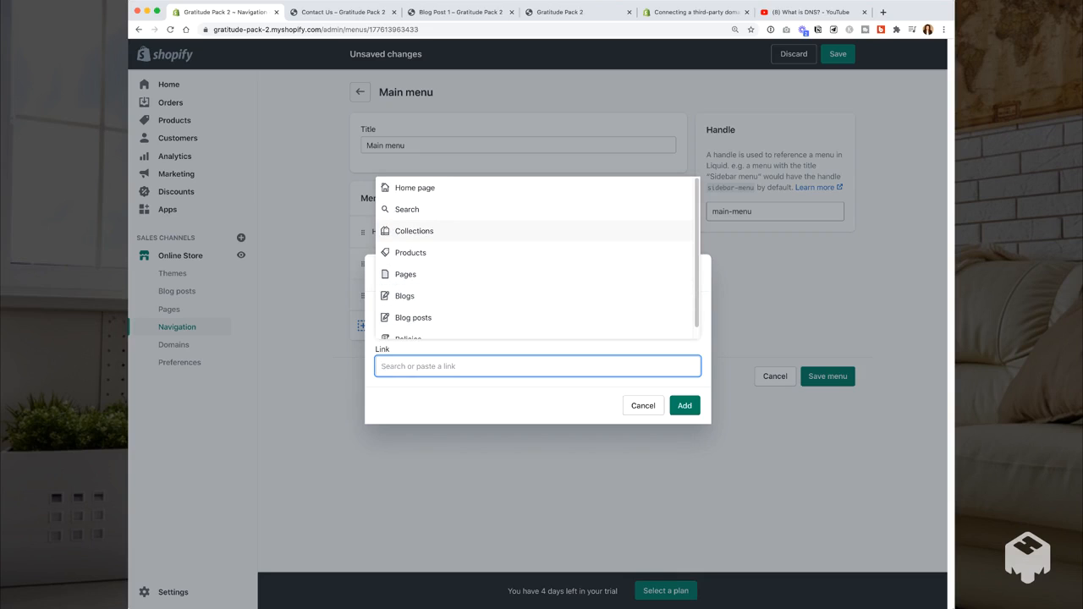
left_click(413, 230)
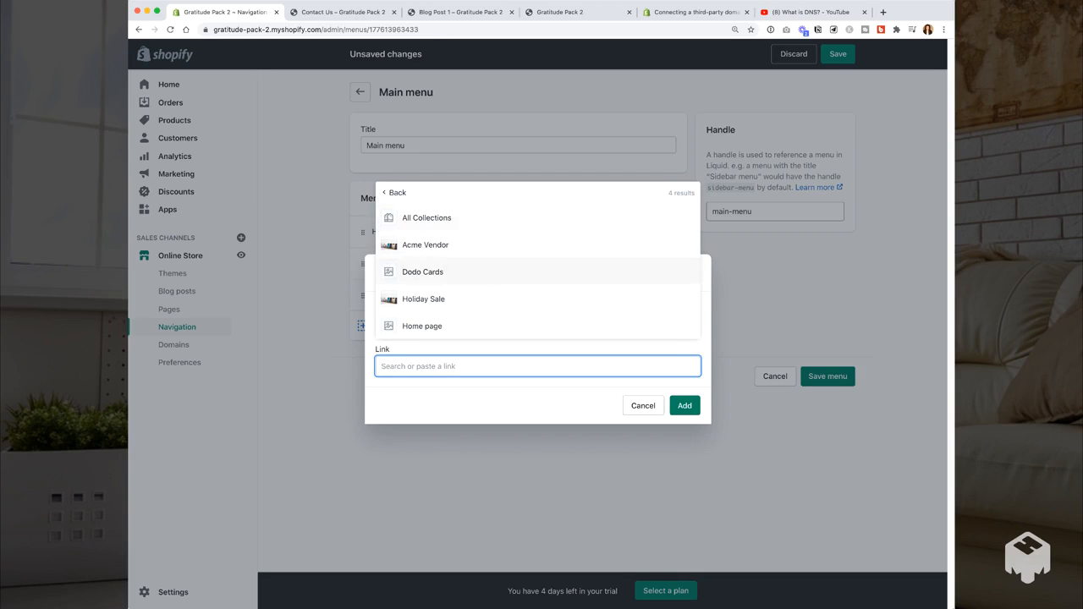
left_click(427, 217)
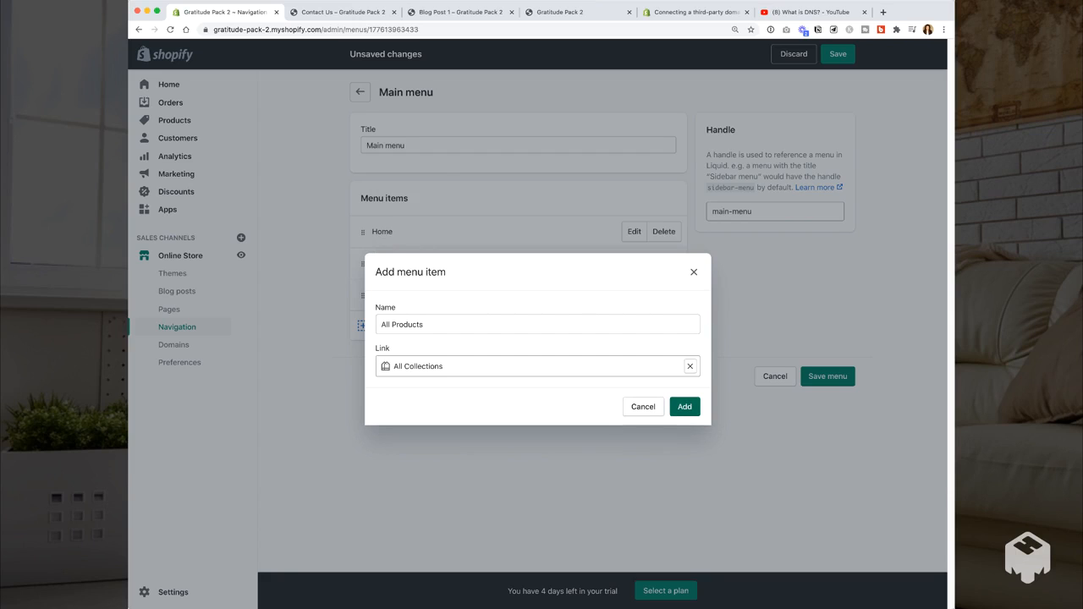
left_click(685, 407)
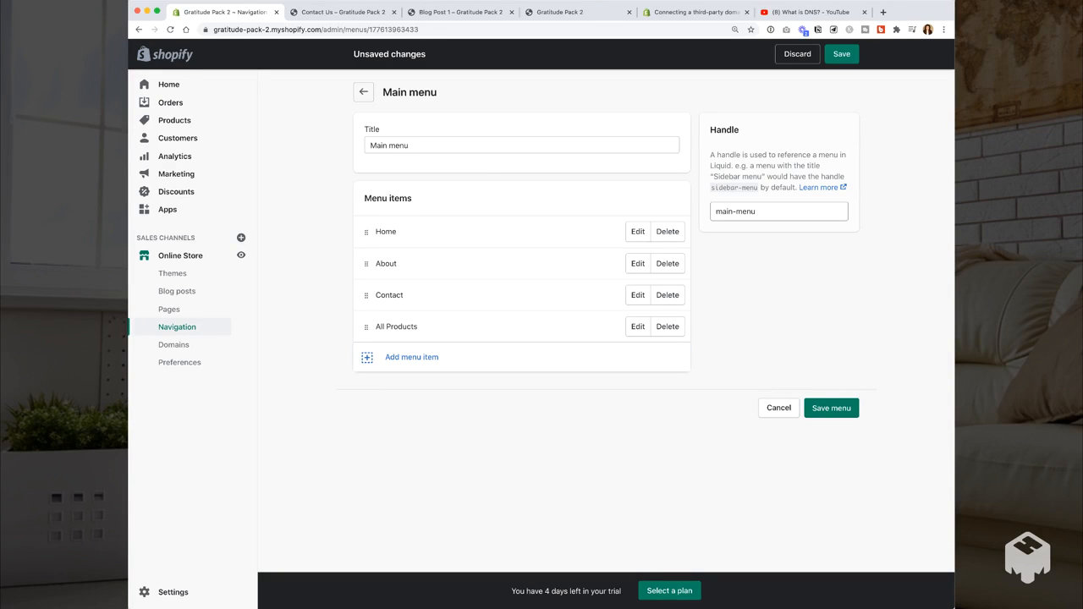
left_click_drag(365, 326, 365, 254)
Step: Add a main menu item named "Blog" that links to the News blog and move it above Contact
left_click(411, 357)
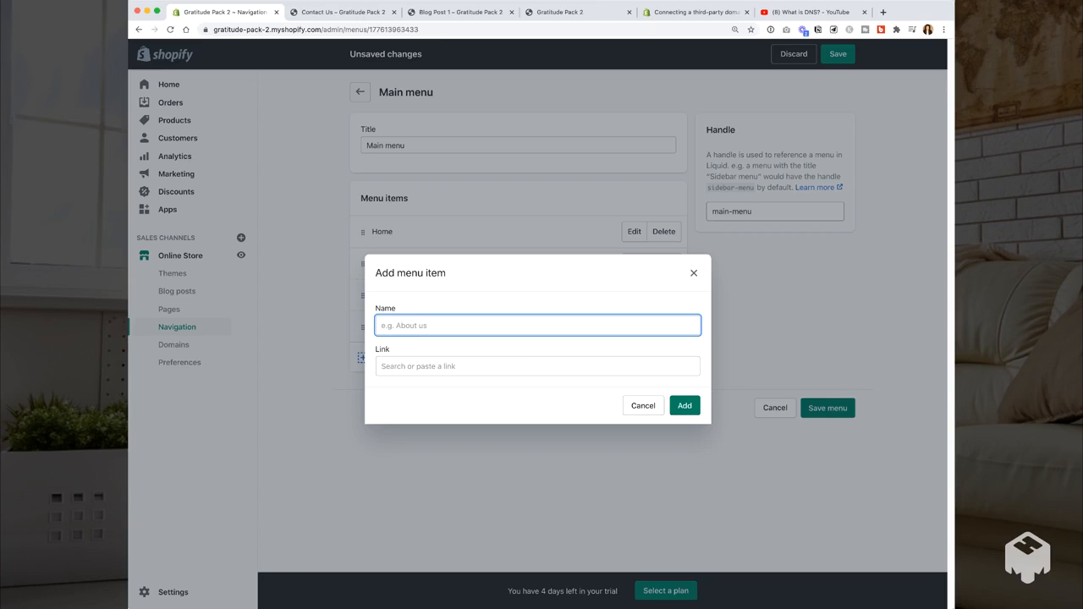
type("Blog")
key("Tab")
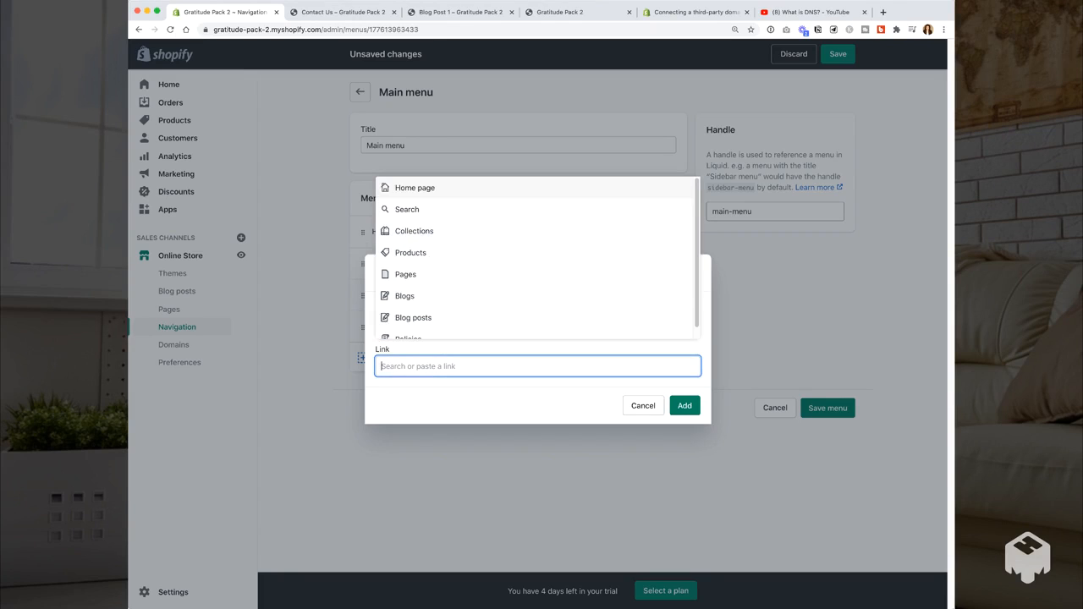
key("Down")
key("Down")
key("Down")
key("Down")
key("Down")
key("Down")
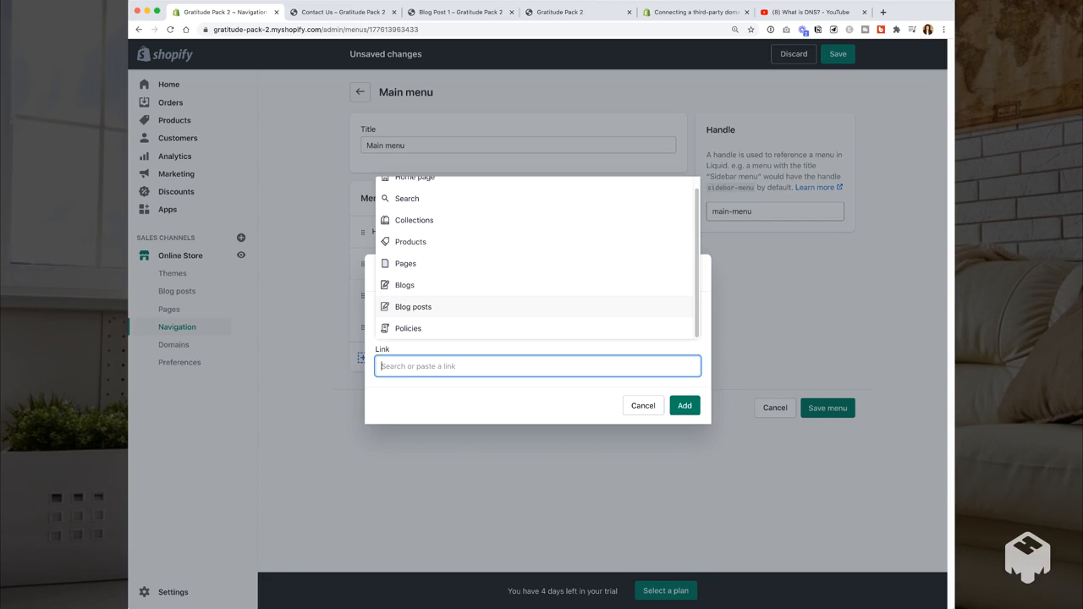
key("Return")
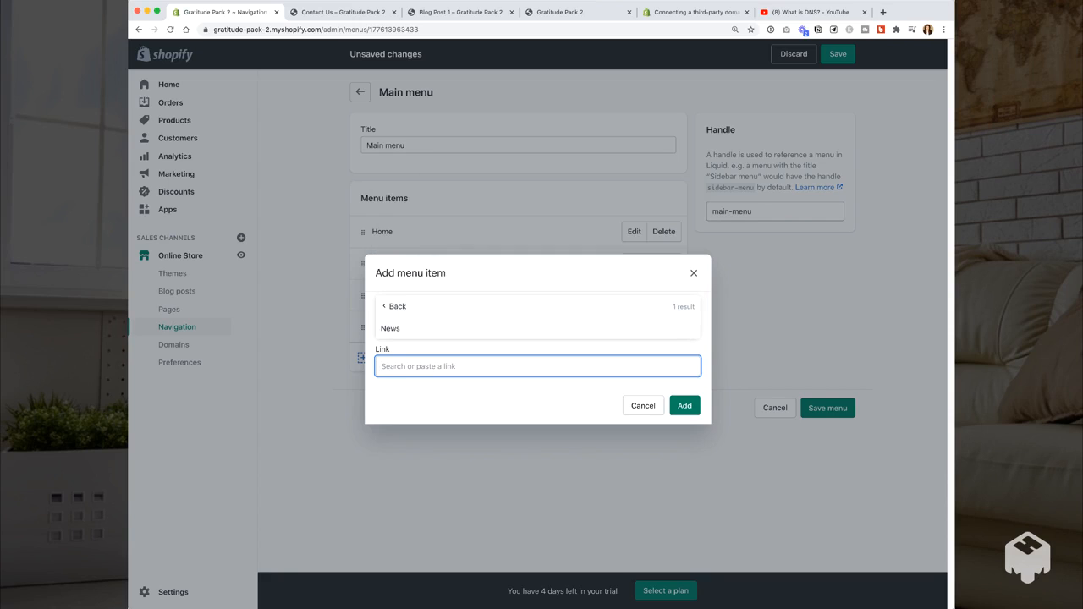
key("Return")
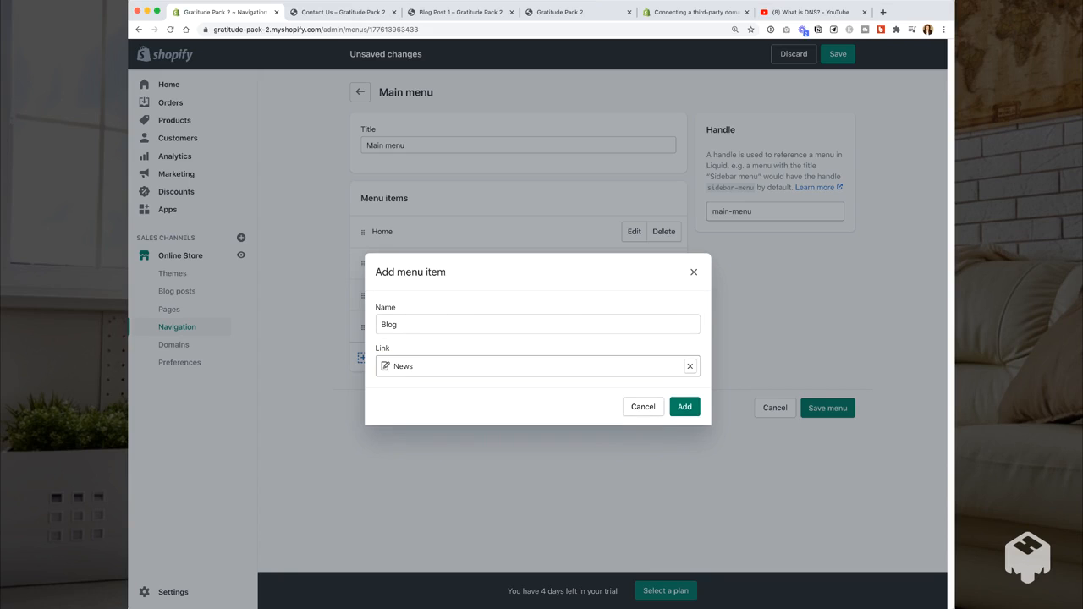
left_click(684, 407)
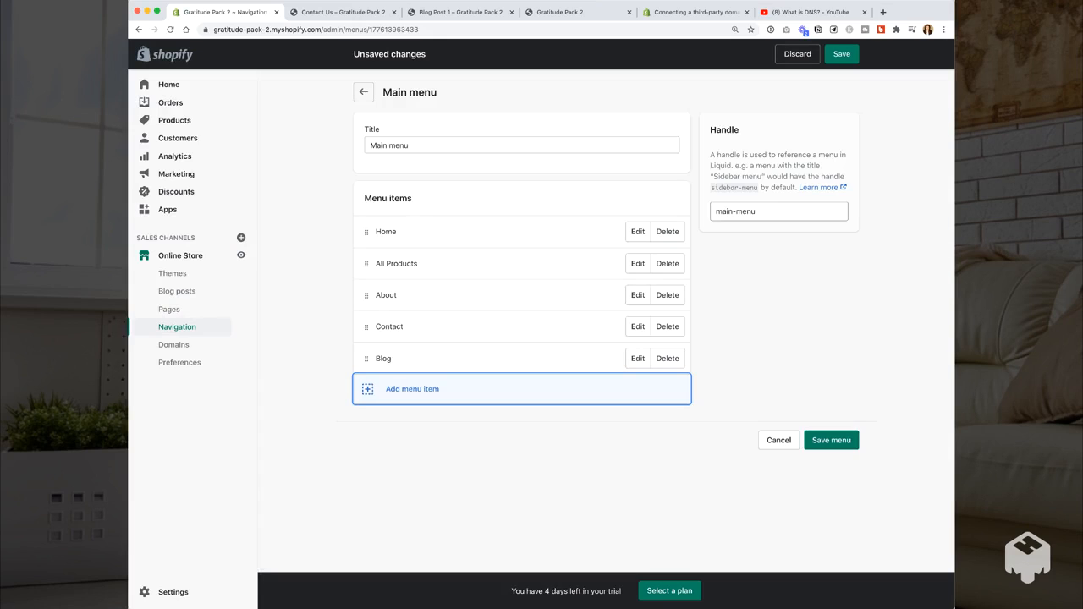
left_click_drag(366, 357, 366, 321)
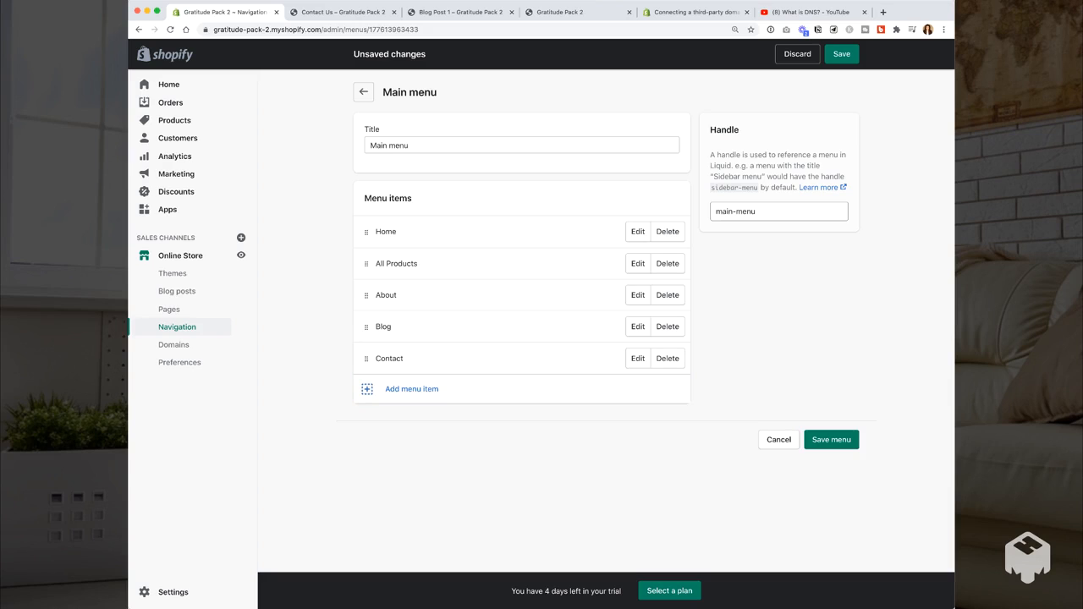
Step: Nest the Contact item under About in the main menu and save the menu
left_click_drag(365, 358, 414, 306)
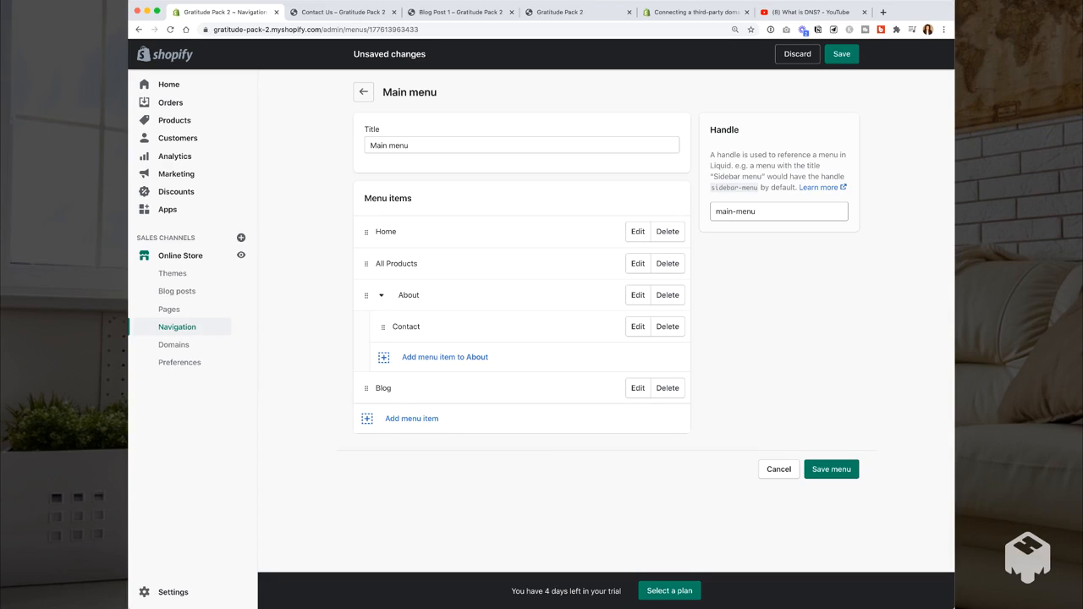
left_click(382, 295)
left_click(381, 295)
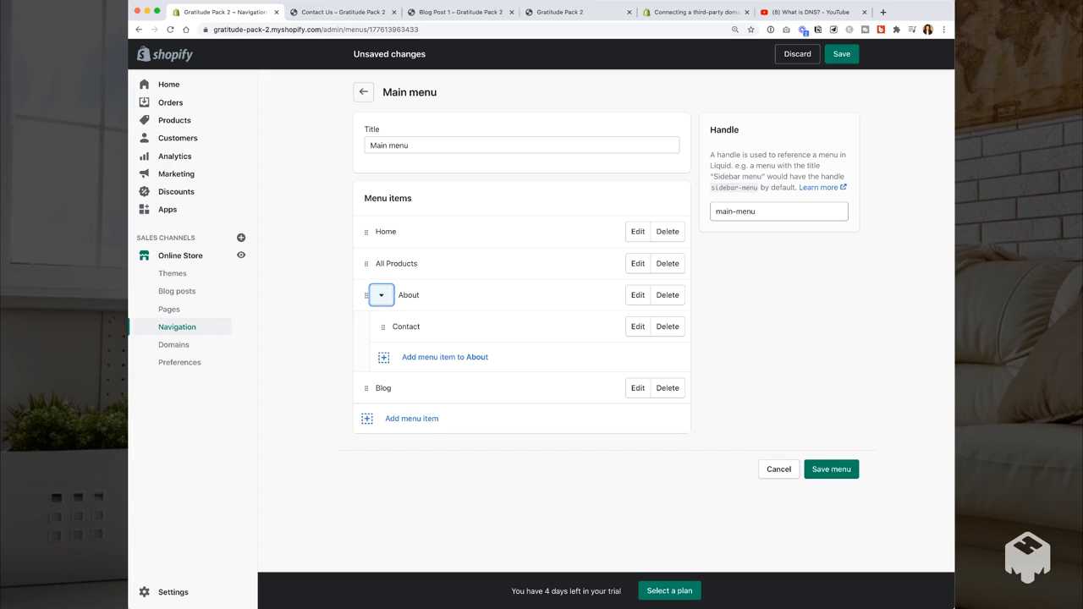
left_click(831, 468)
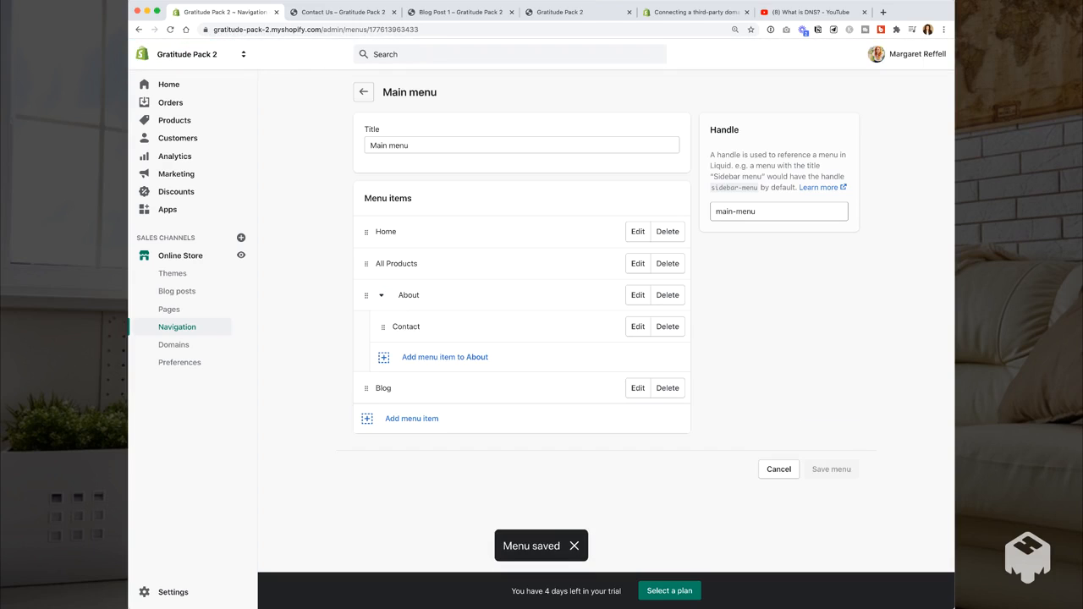
left_click_drag(366, 387, 354, 358)
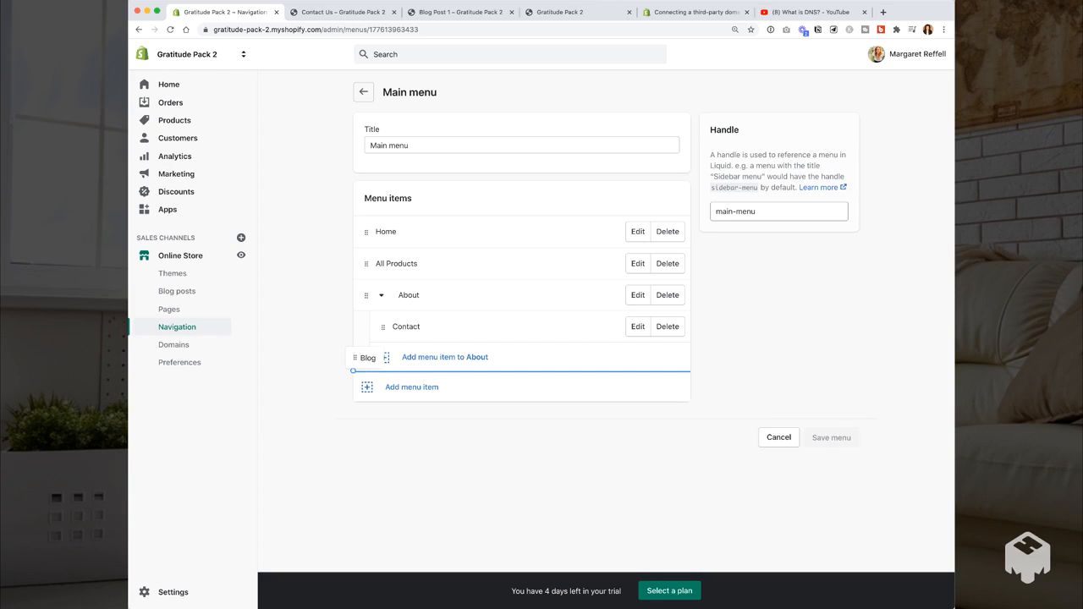
mouse_move(355, 358)
left_mouse_down()
mouse_move(376, 365)
mouse_move(356, 392)
mouse_move(352, 376)
left_mouse_up()
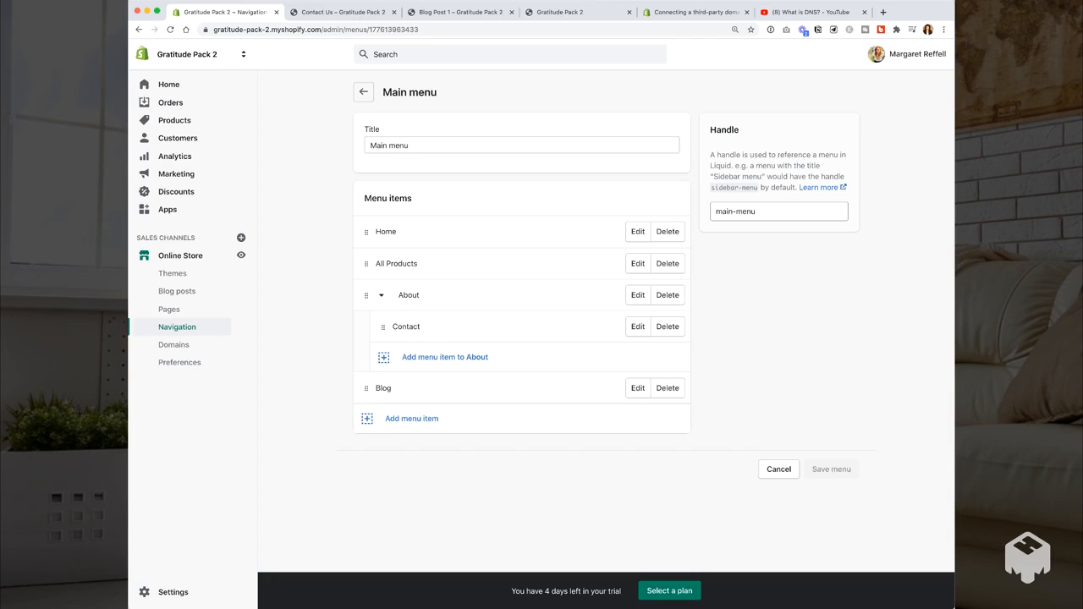
Step: Reload the storefront's Contact Us page and check the Home and All Products links in its navigation menu
left_click(343, 12)
key("super+r")
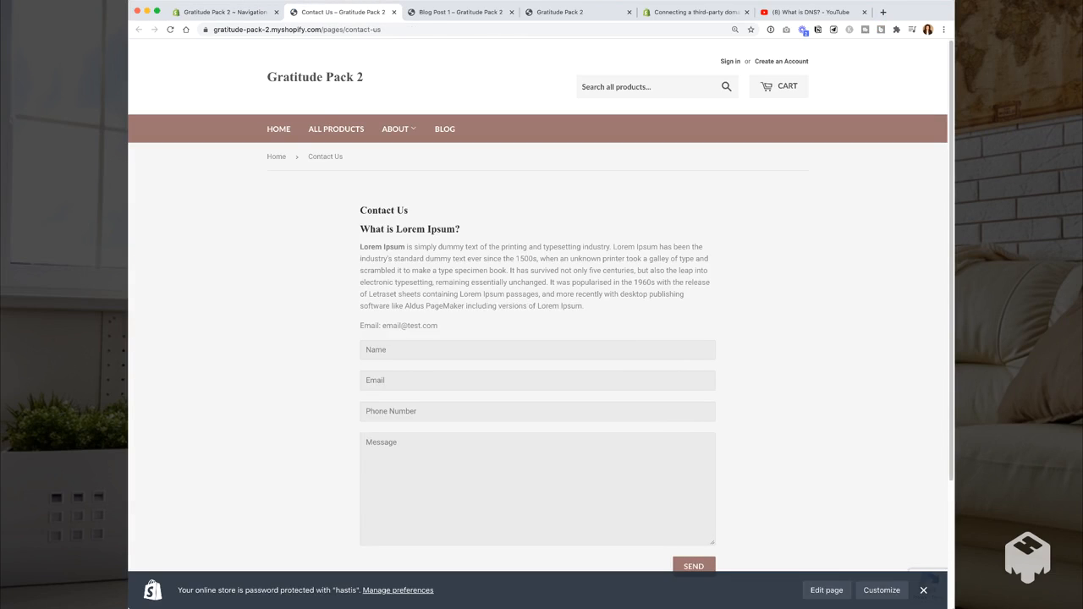
left_click(278, 129)
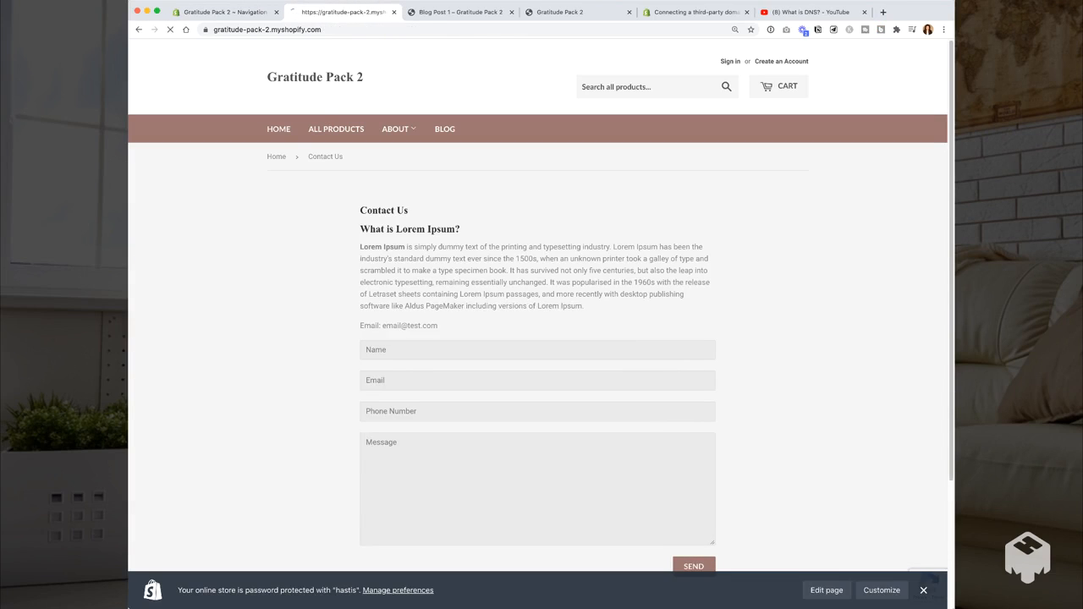
scroll(539, 322, "down", 7)
scroll(538, 321, "up", 10)
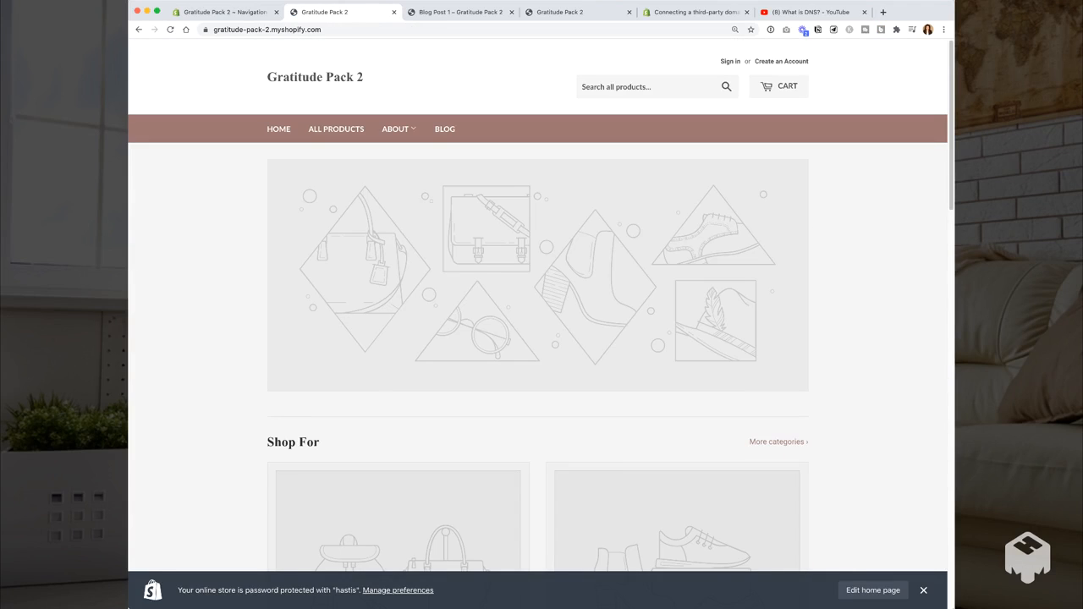
left_click(336, 129)
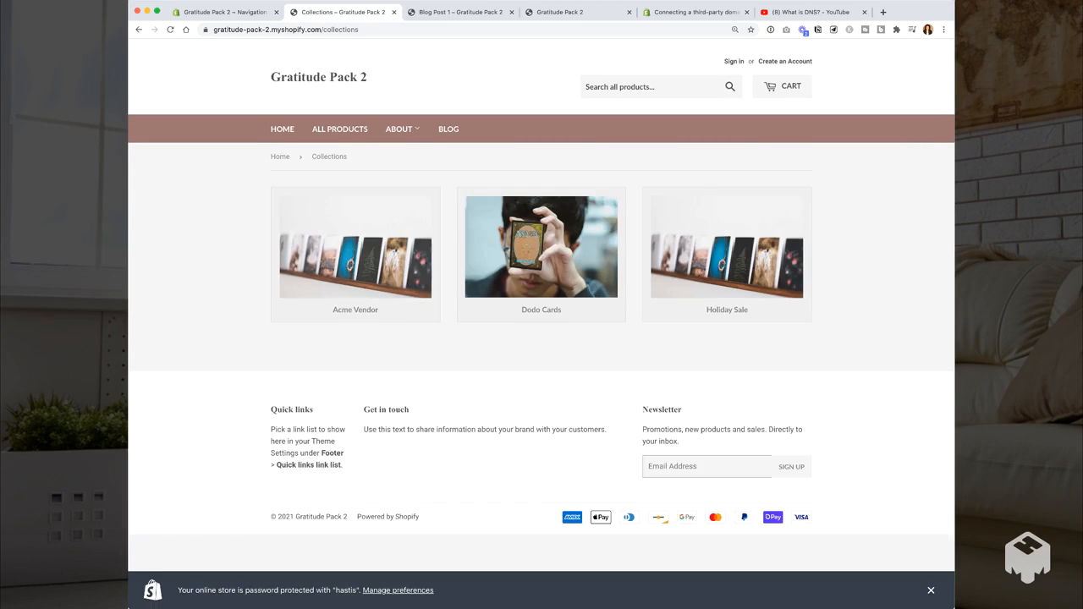
Step: Check the storefront's About link and the Contact link nested beneath it by viewing both pages
mouse_move(402, 130)
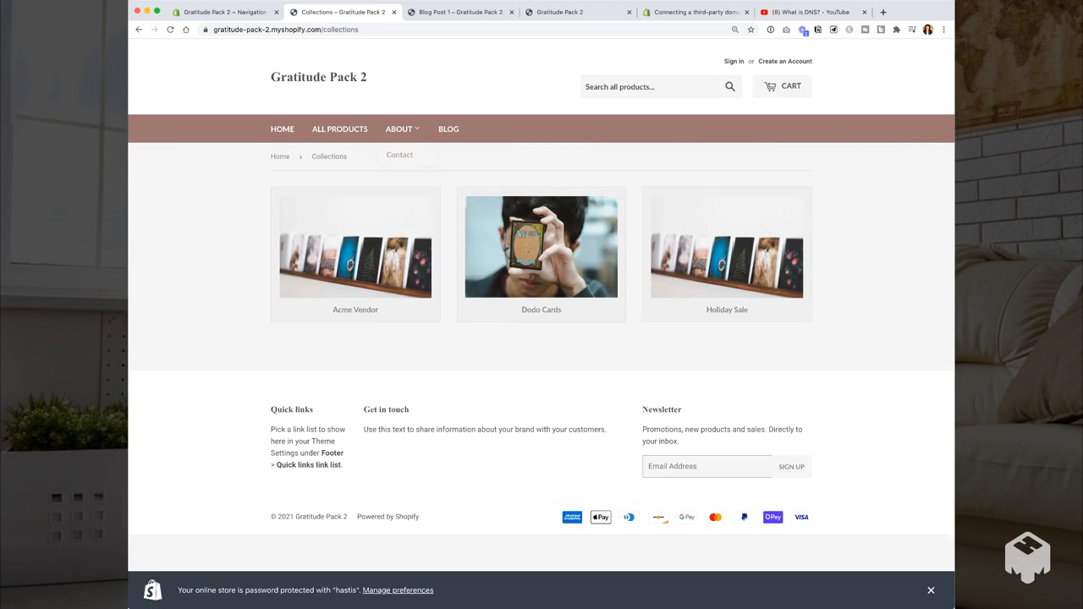
left_click(400, 129)
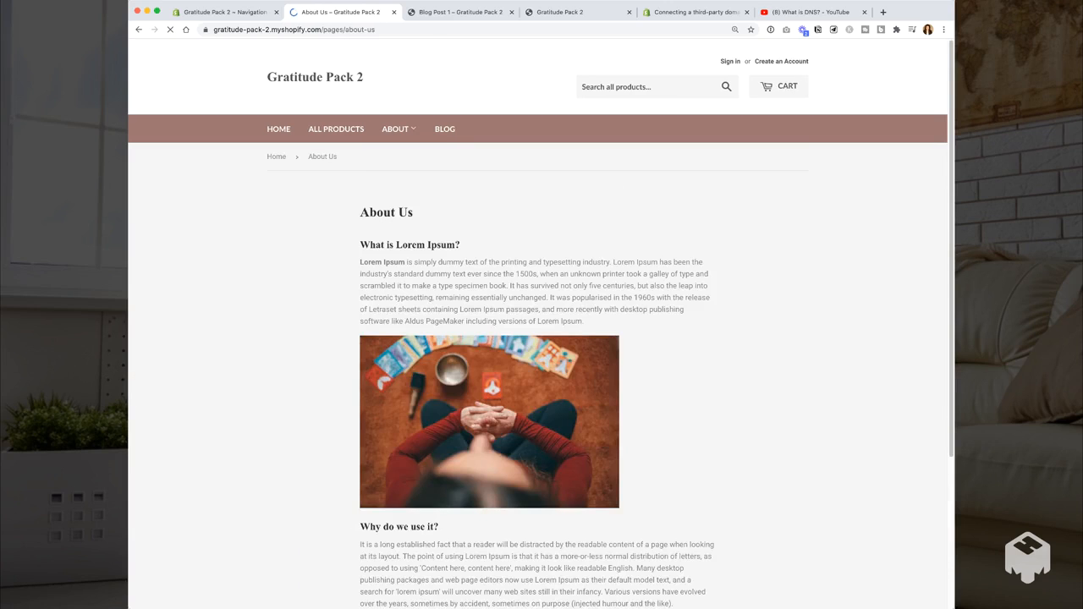
scroll(538, 338, "down", 3)
scroll(538, 338, "up", 3)
mouse_move(398, 130)
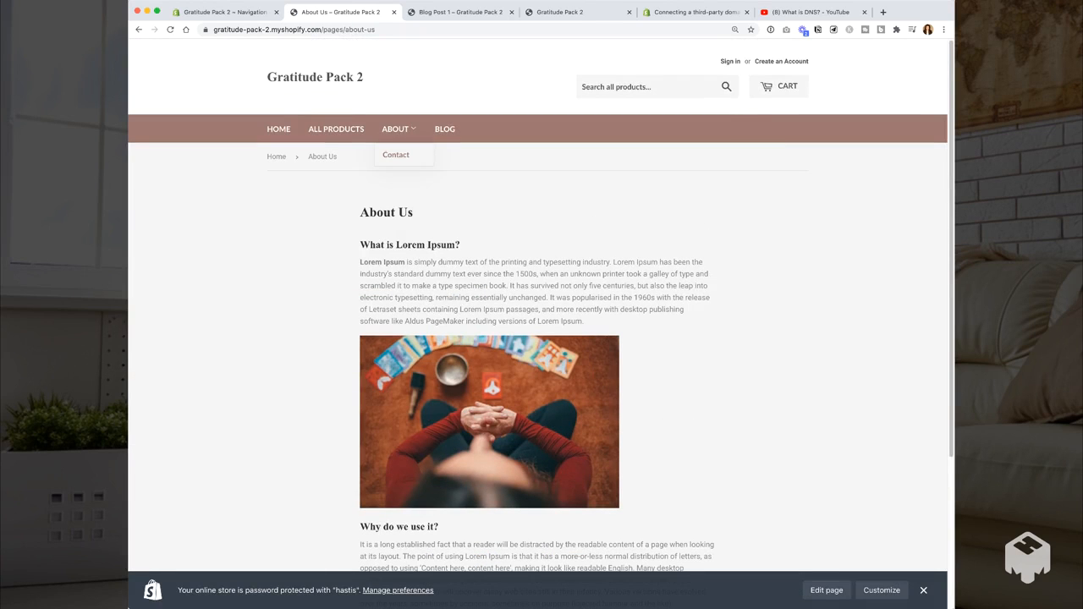
left_click(394, 155)
scroll(538, 338, "down", 3)
scroll(538, 339, "up", 3)
Step: Open the Blog link in the storefront menu and look over the listed posts and their excerpts
left_click(444, 129)
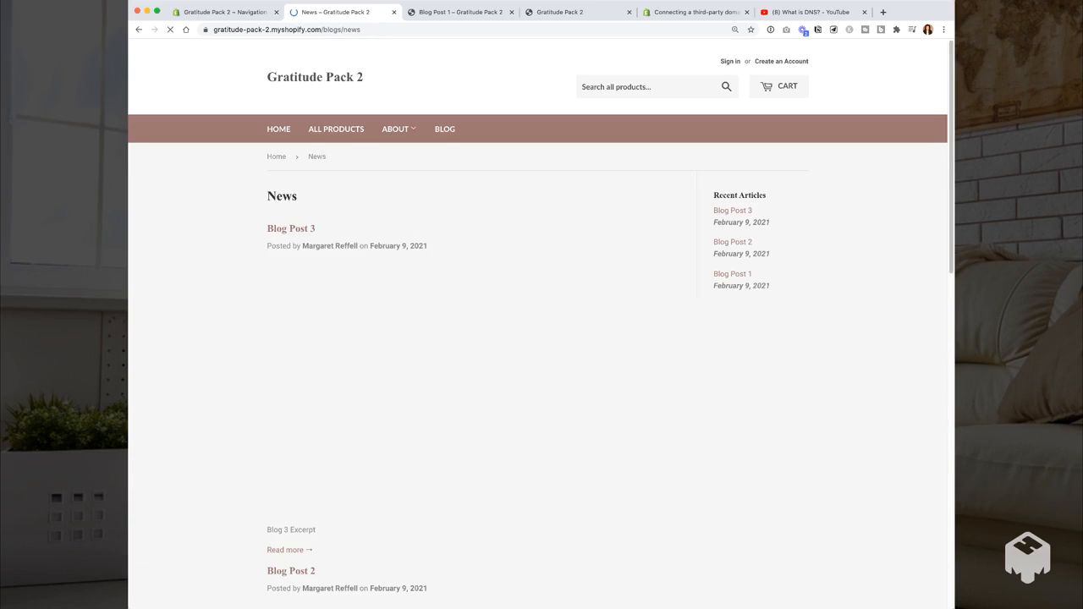
scroll(538, 338, "down", 4)
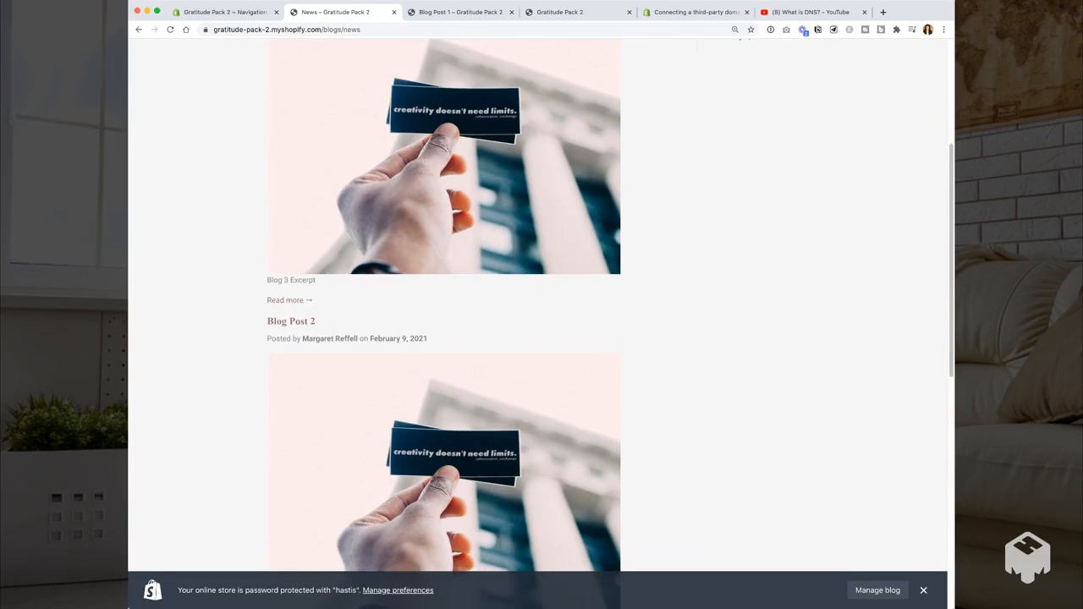
scroll(539, 339, "up", 4)
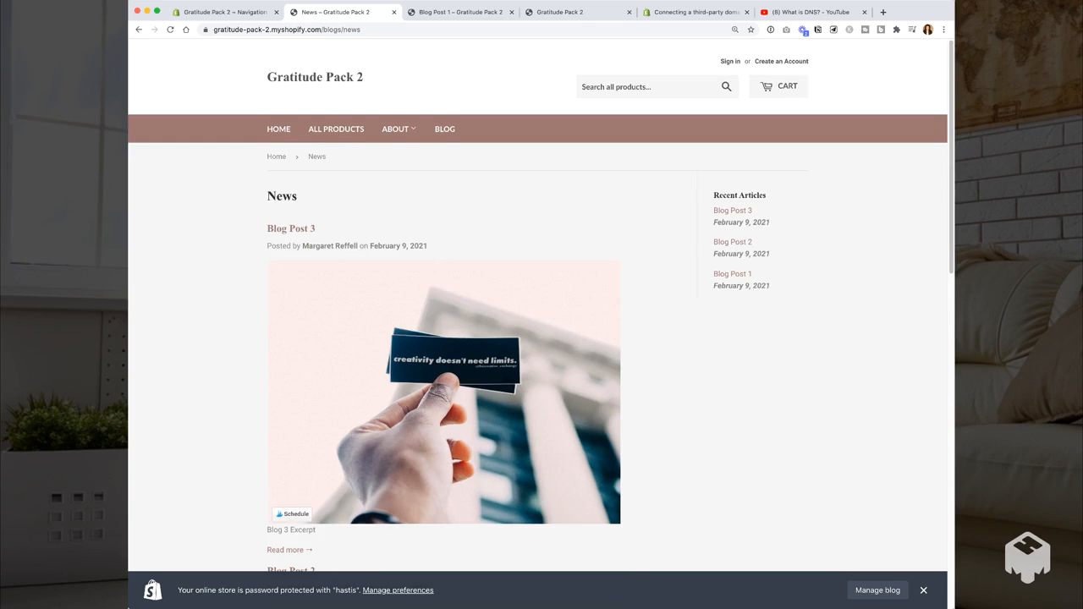
scroll(443, 338, "down", 4)
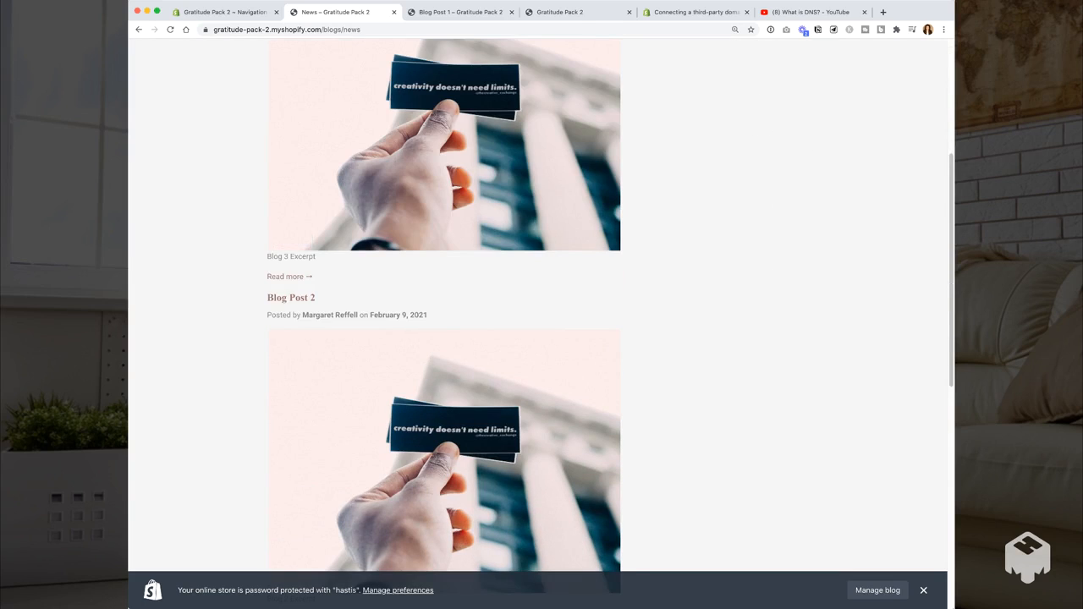
left_click_drag(268, 256, 316, 257)
scroll(538, 339, "down", 6)
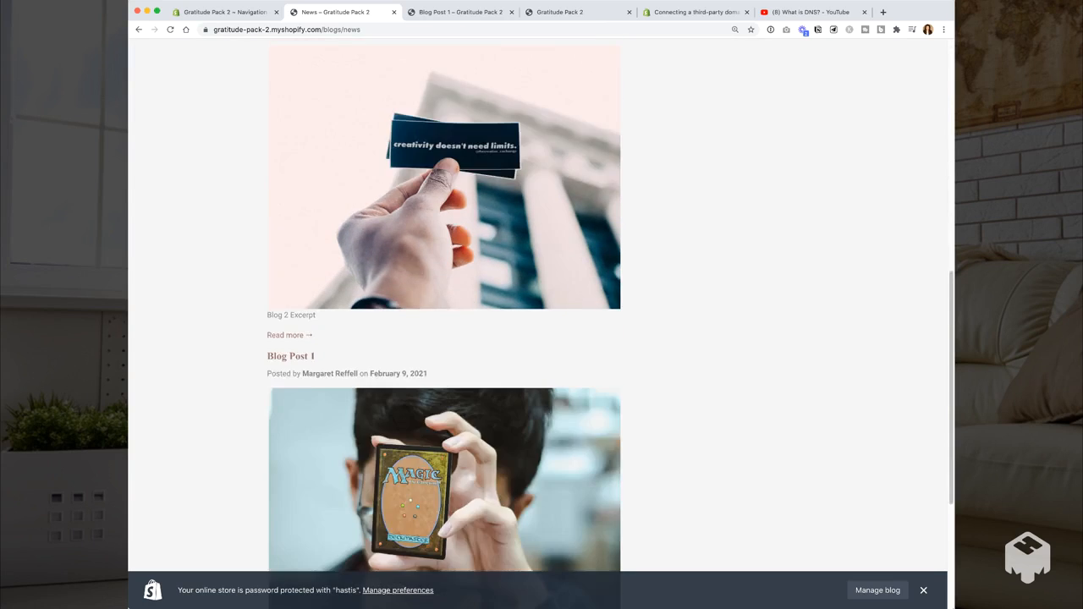
scroll(538, 338, "up", 10)
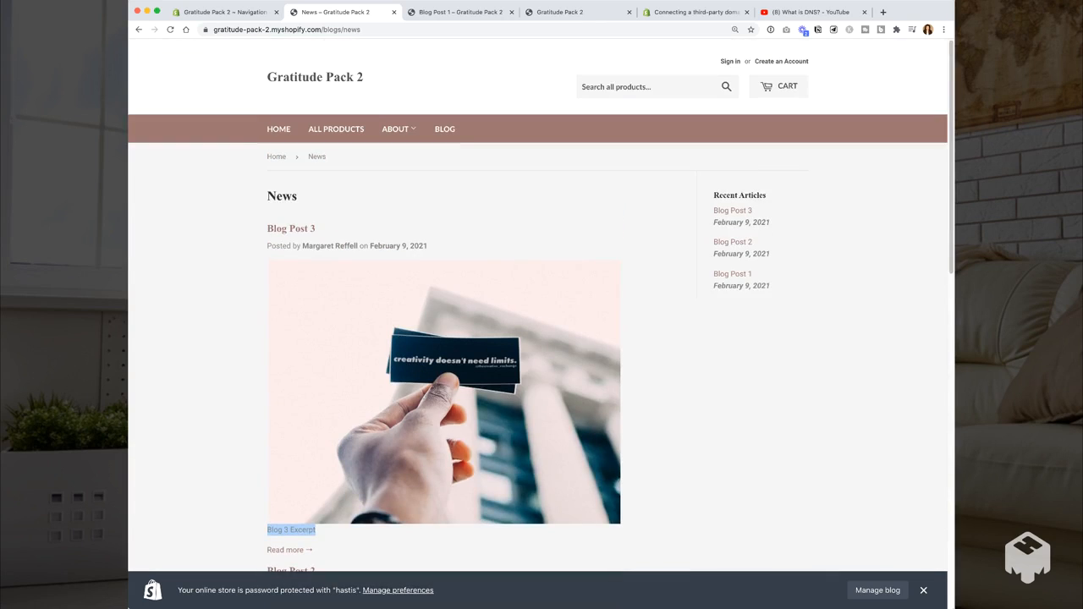
left_click(373, 535)
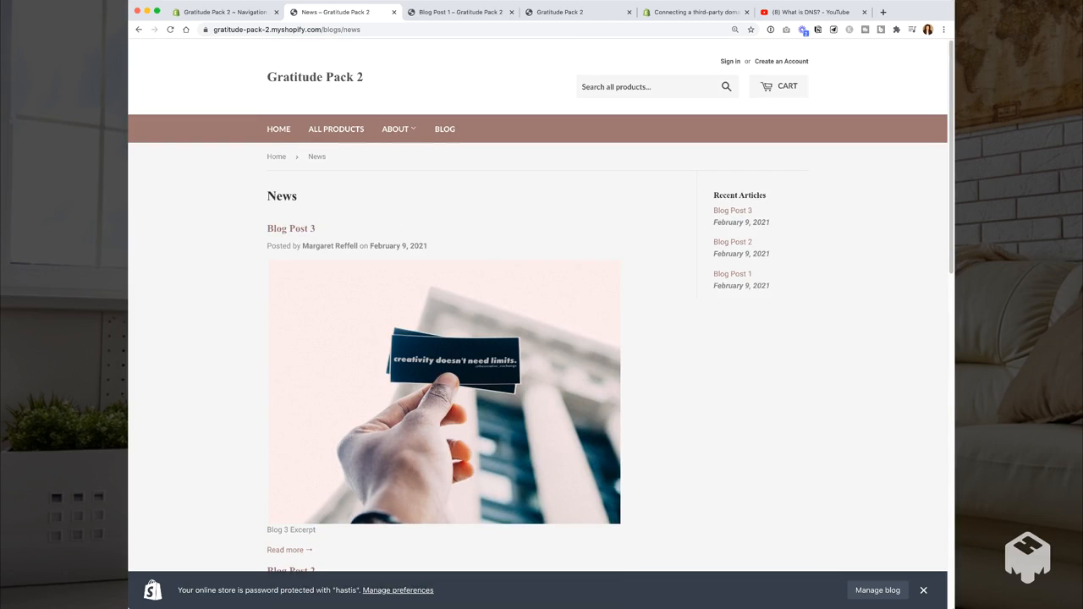
Step: Return to the store admin and go back from the main menu to the Navigation overview
key("ctrl+shift+Tab")
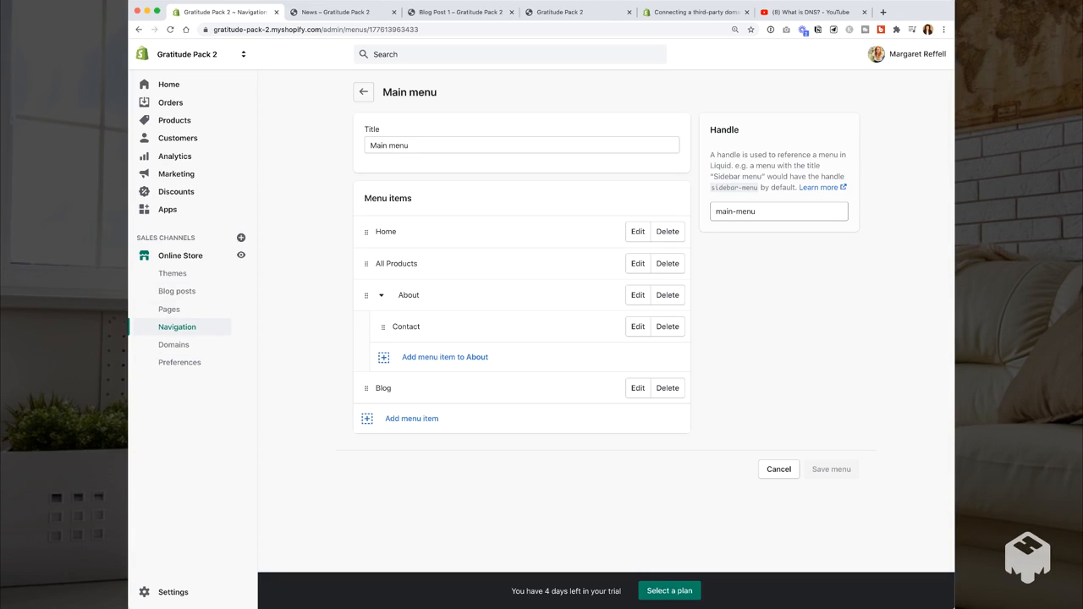
left_click(363, 91)
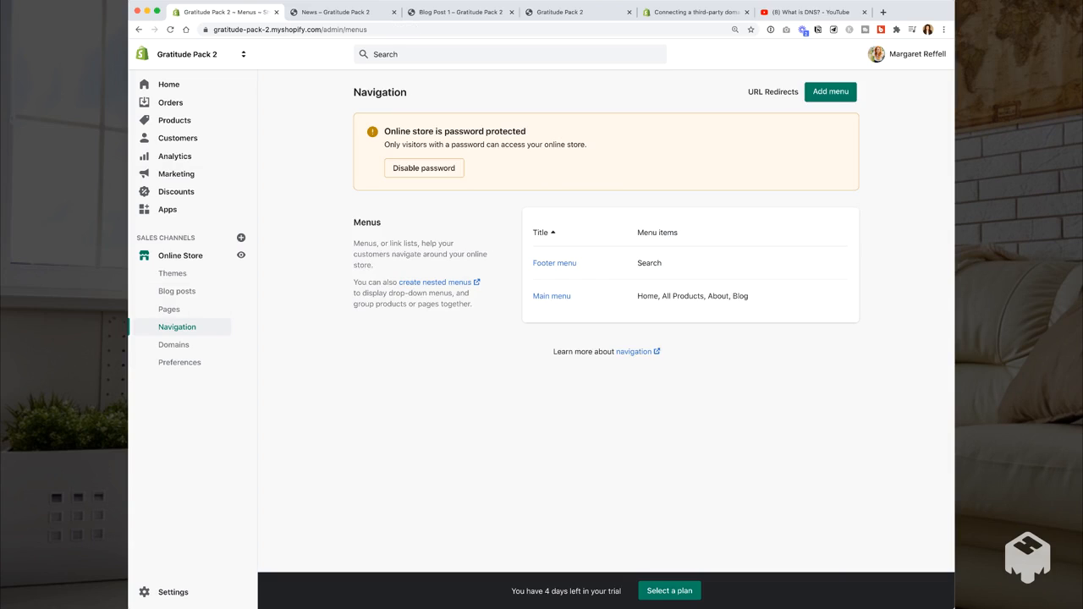